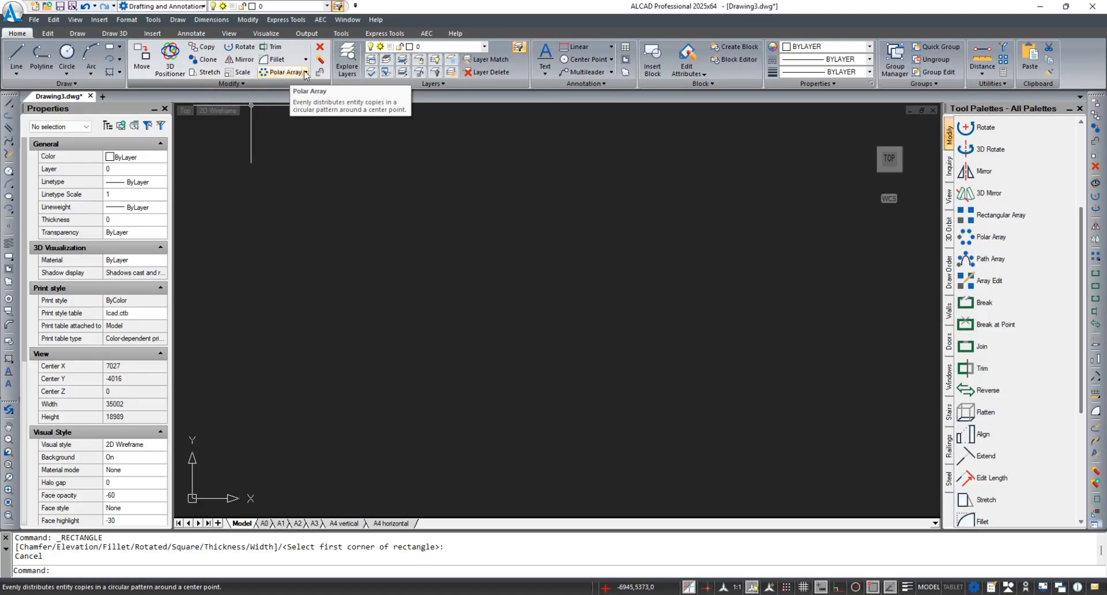
Draw a rectangle about 3213 by 3451 in the upper part of the empty drawing.
left_click(306, 73)
left_click(306, 94)
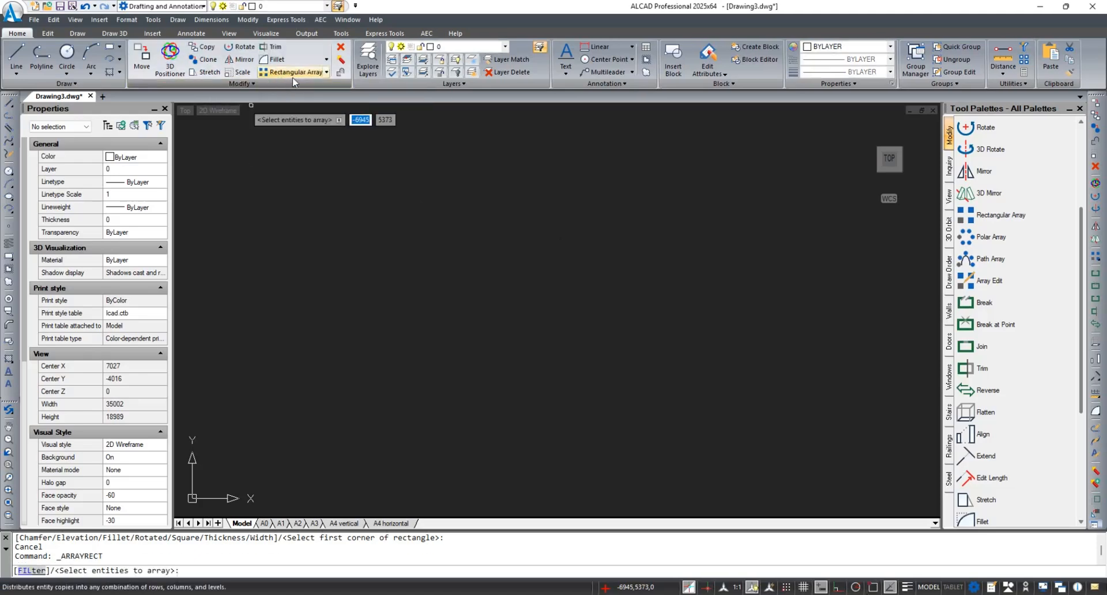
left_click(109, 47)
left_click(282, 189)
left_click(353, 264)
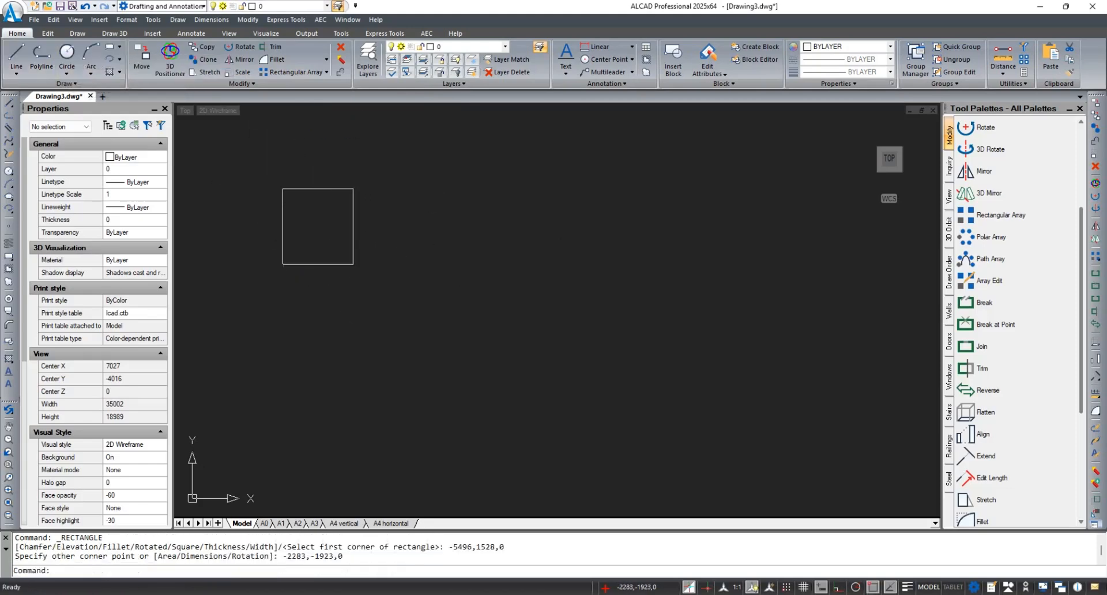
Draw a circle with a radius of about 2217 to the right of the rectangle.
left_click(67, 53)
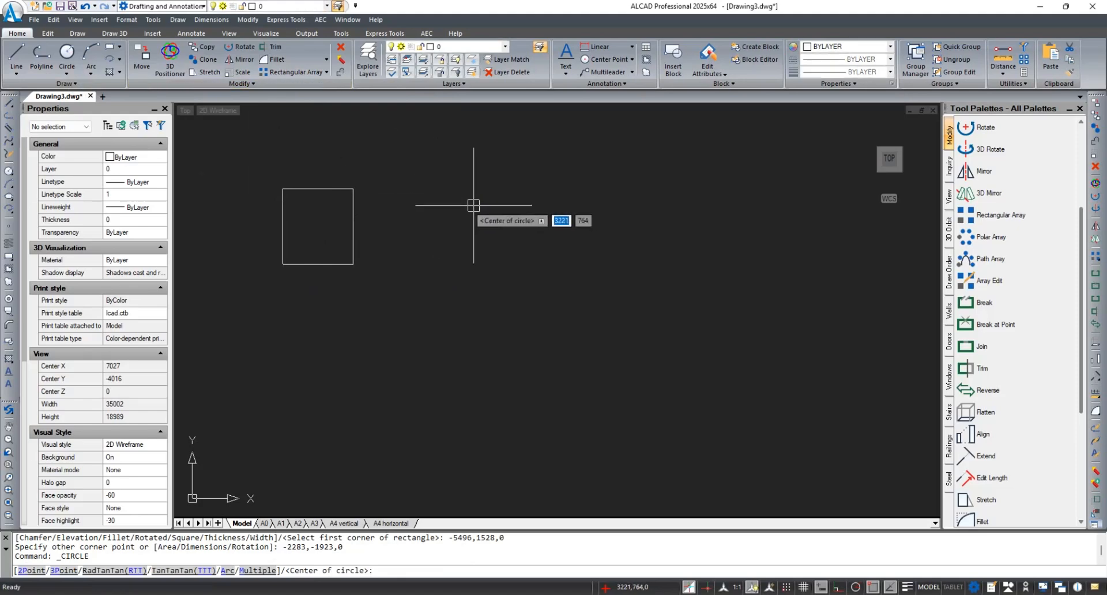
left_click(443, 205)
left_click(479, 237)
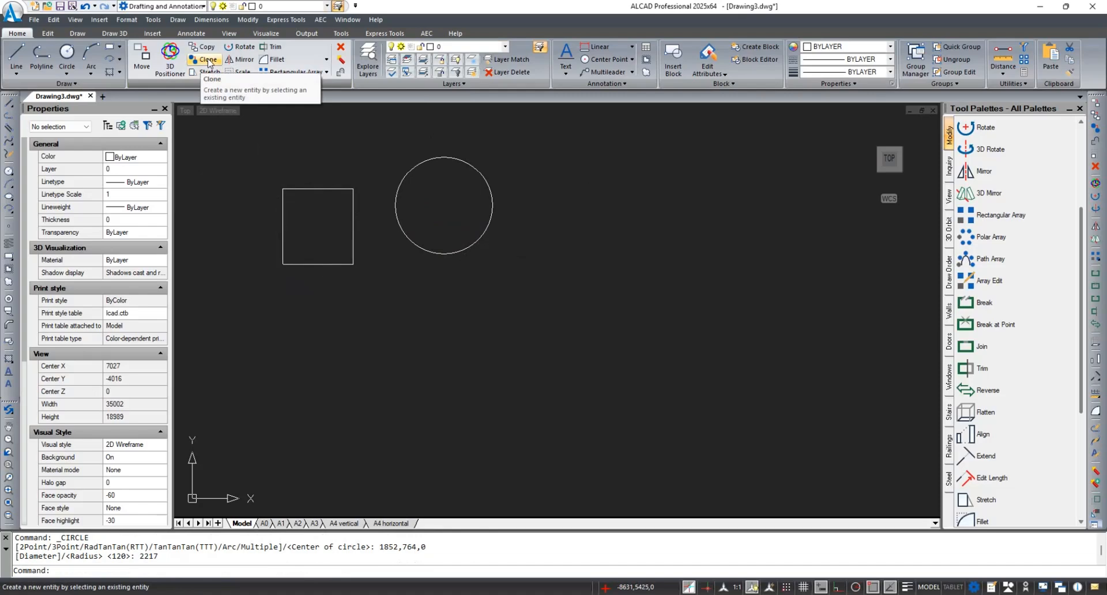
Use Clone on the circle to create another one to its right with a radius of about 2384.
left_click(429, 159)
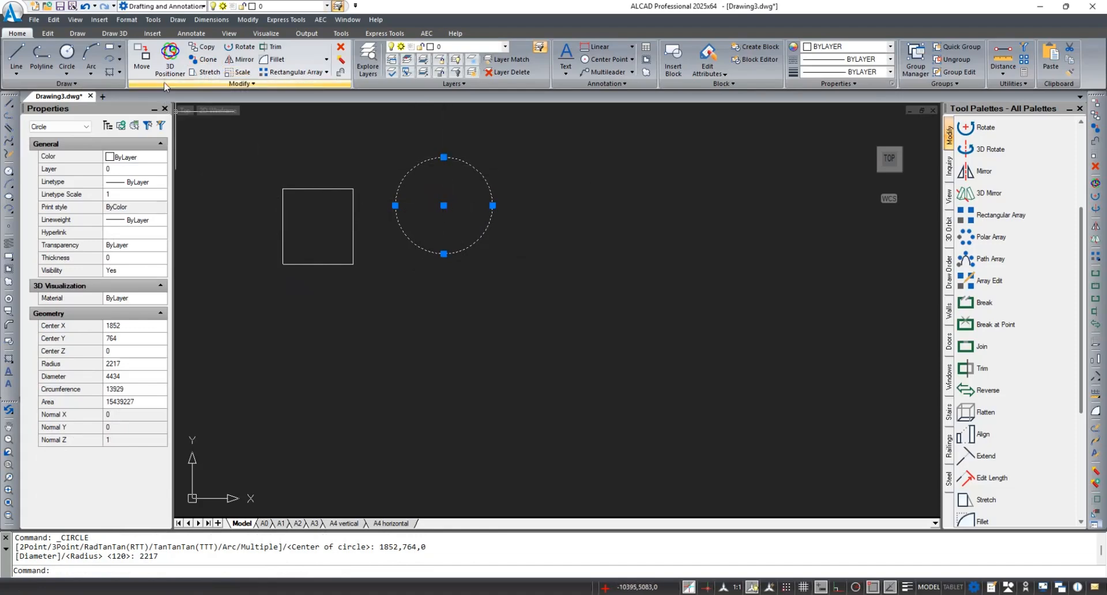
left_click(211, 60)
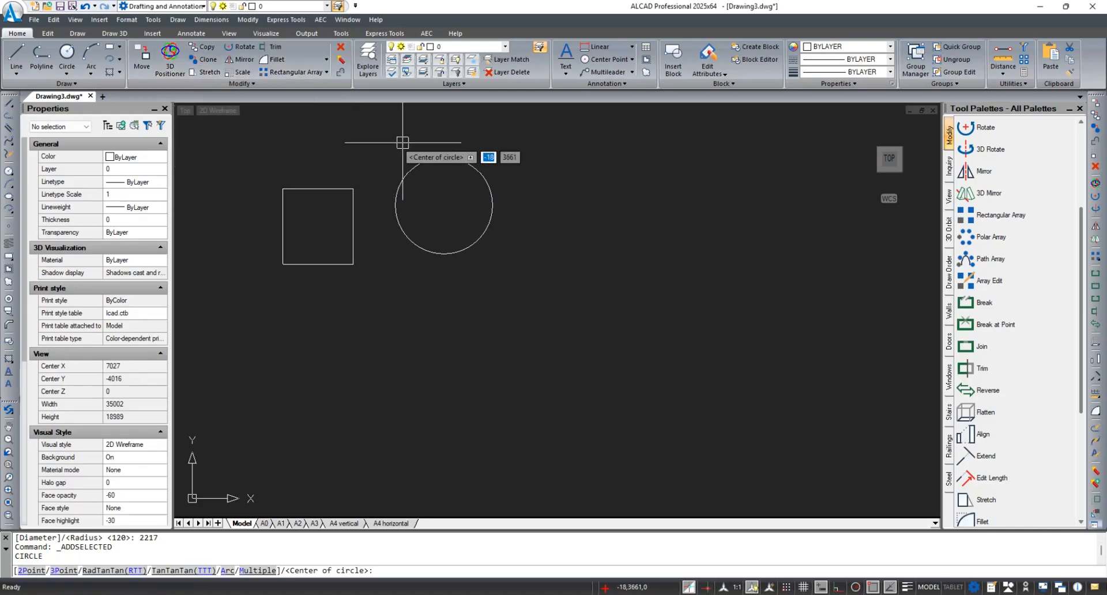
left_click(593, 206)
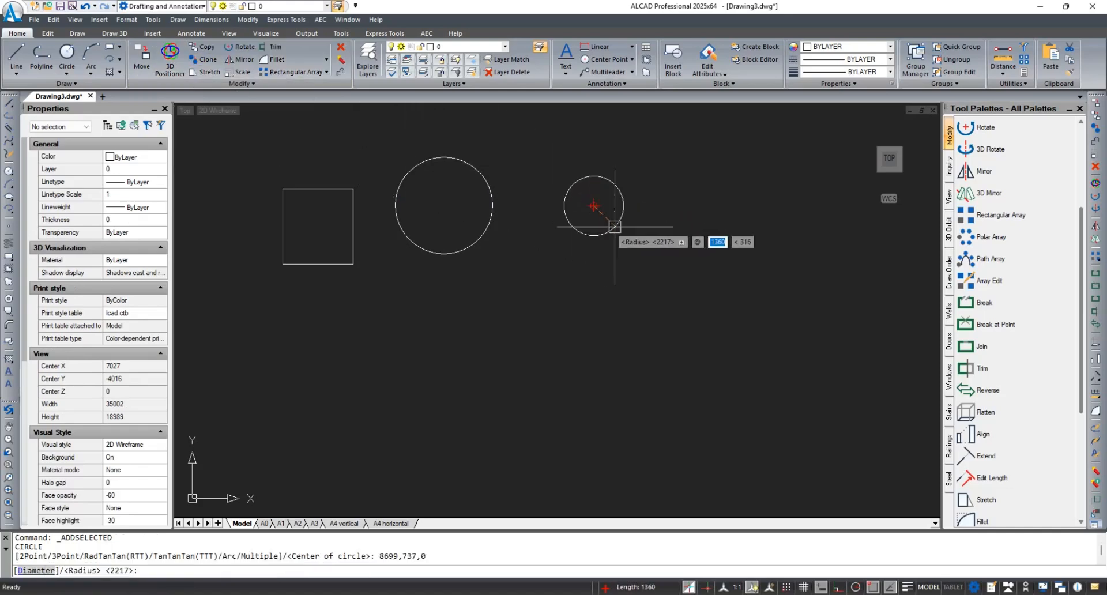
left_click(632, 243)
Use Clone on the rectangle to create a new one about 4451 by 2818 below the first circle.
left_click(305, 174)
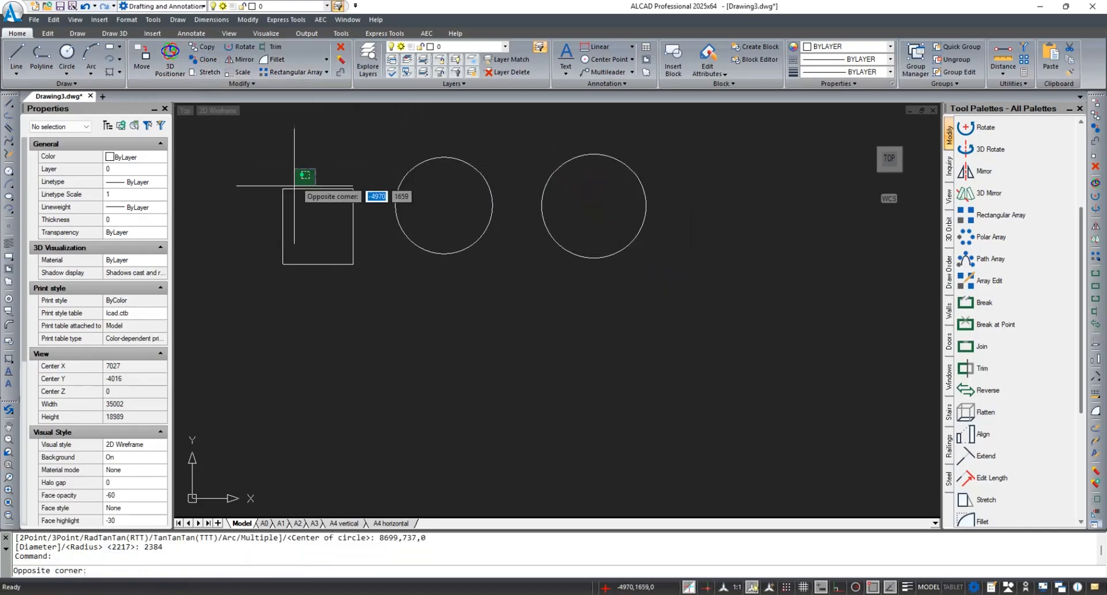
left_click(256, 231)
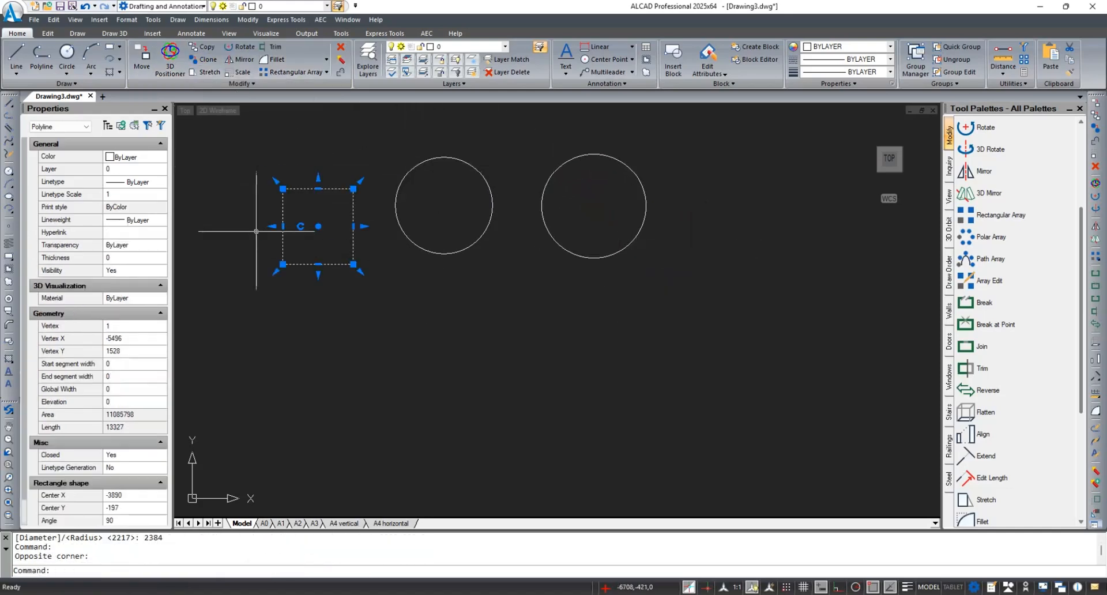
left_click(203, 61)
left_click(405, 340)
left_click(502, 401)
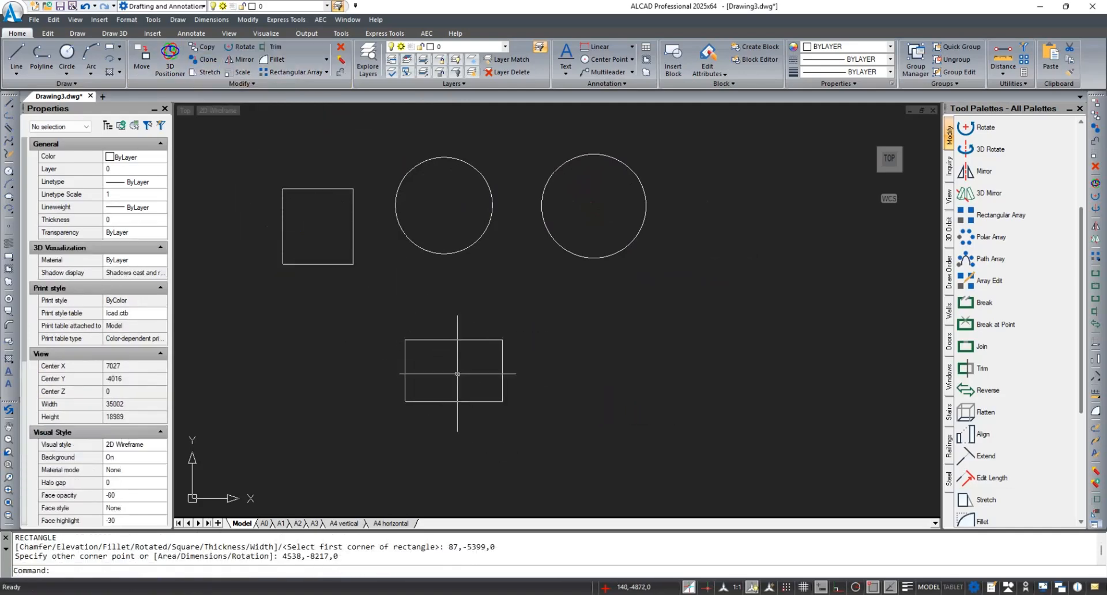
Draw a three-point arc with a radius of about 7384 to the right of the lower rectangle.
left_click(90, 56)
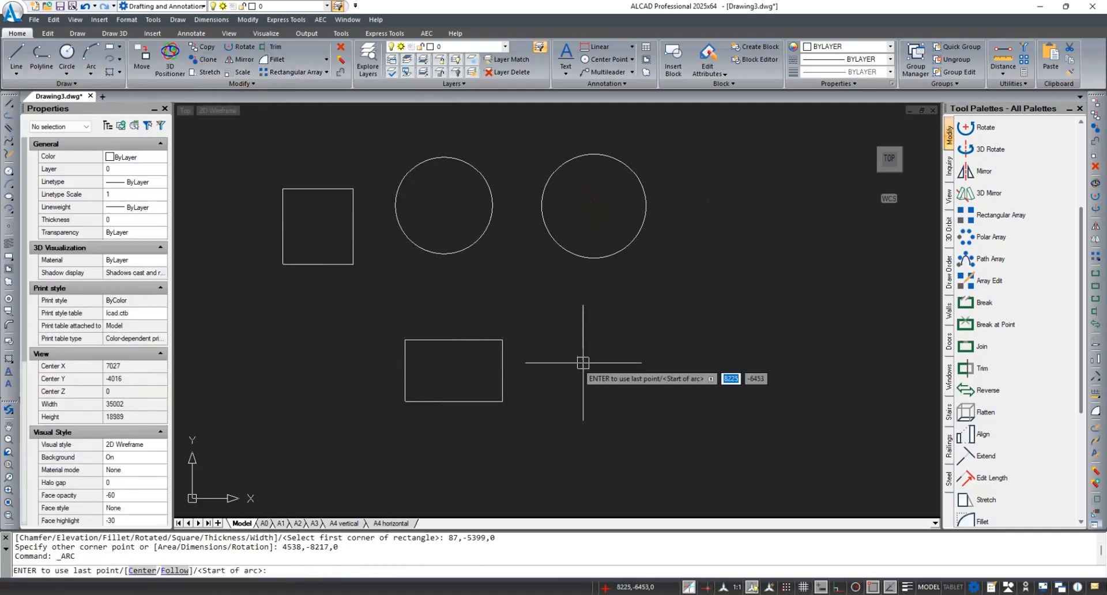
left_click(626, 392)
left_click(667, 349)
left_click(738, 319)
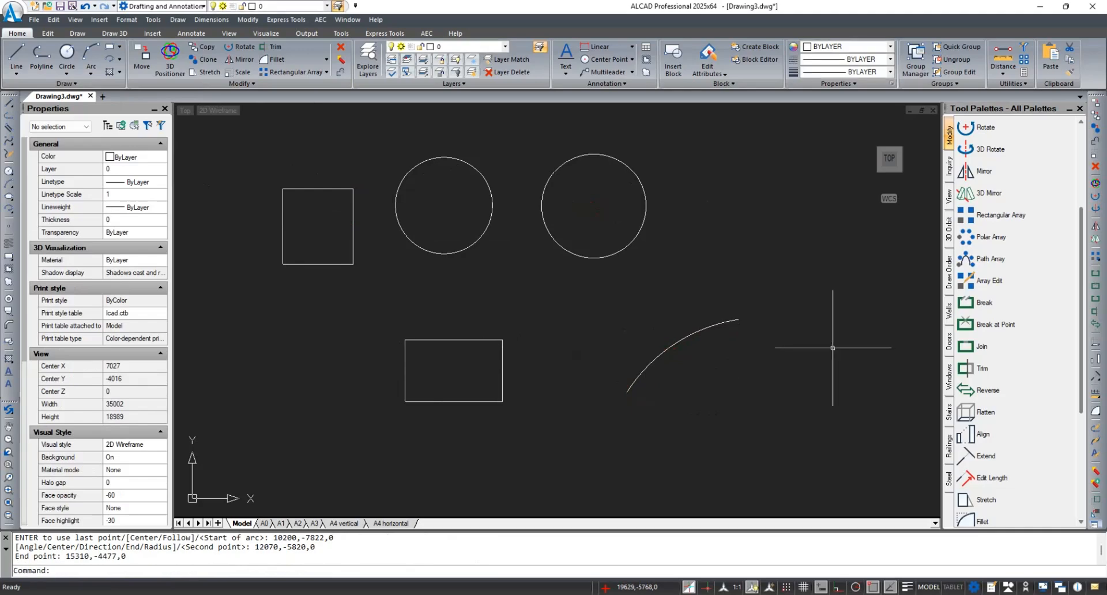
Draw a single, slightly downward-sloping line to the right of the second circle.
left_click(16, 58)
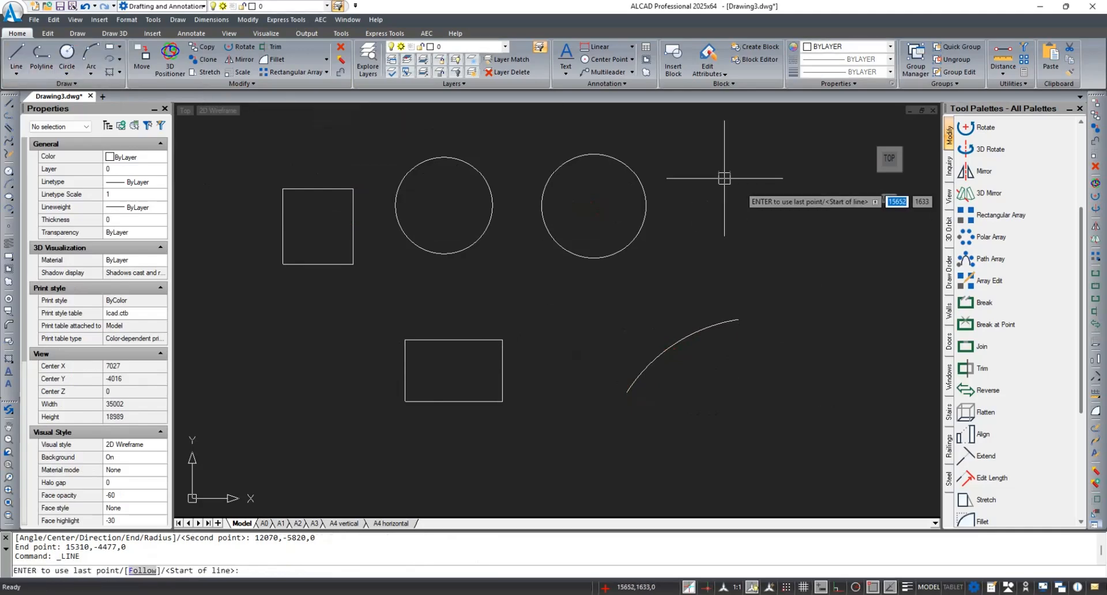
left_click(685, 189)
left_click(836, 198)
key("Escape")
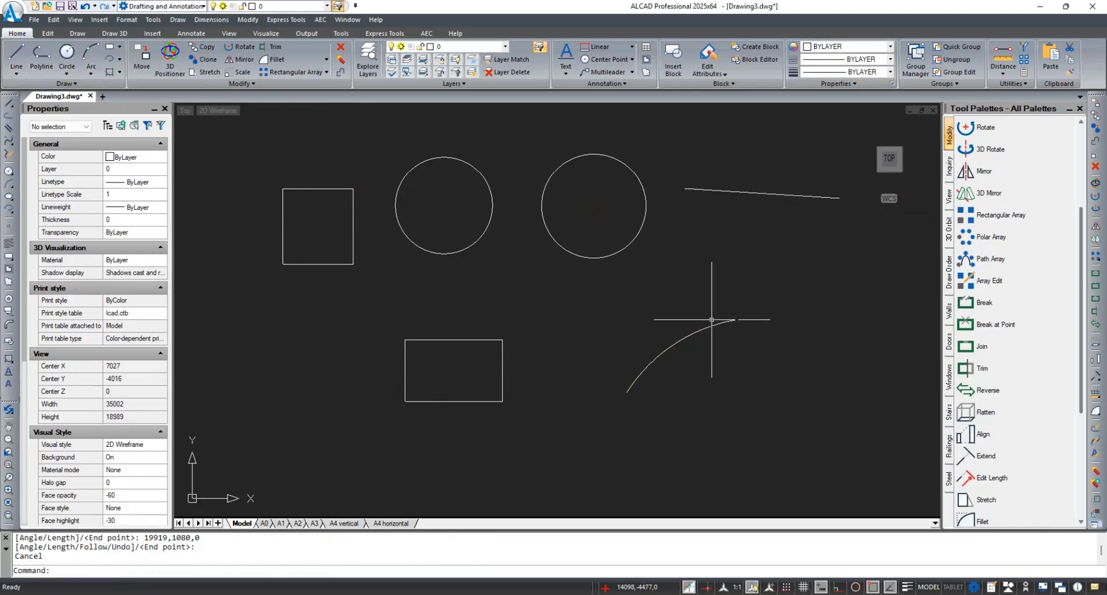
Use Clone on the arc to create a tangent arc from the line's last endpoint, curving up to about 19849,4035.
left_click(205, 59)
left_click(683, 338)
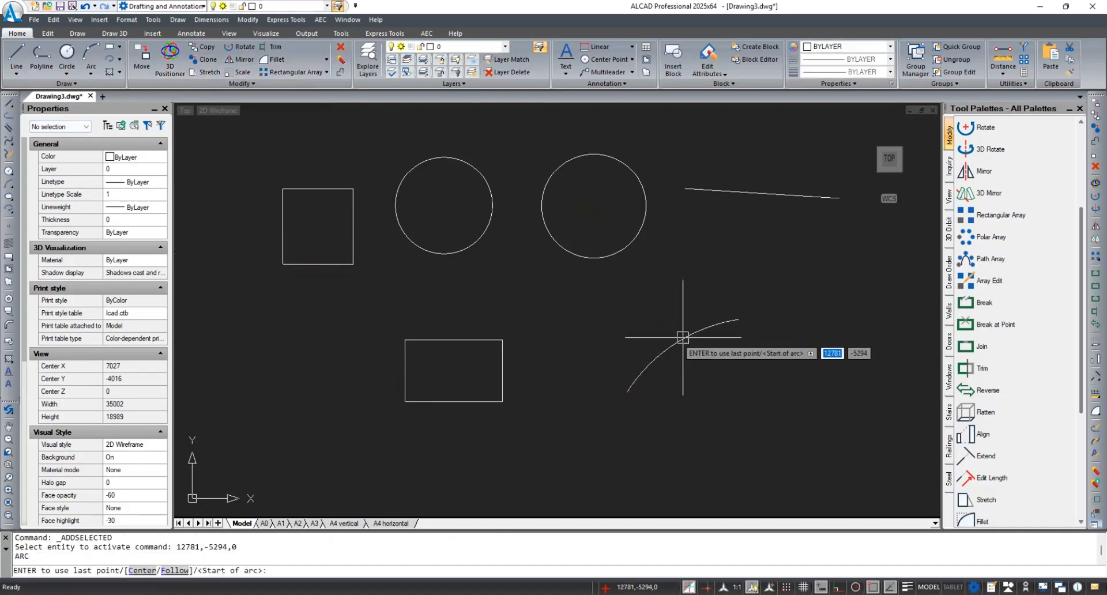
key("Return")
scroll(804, 314, "down", 2)
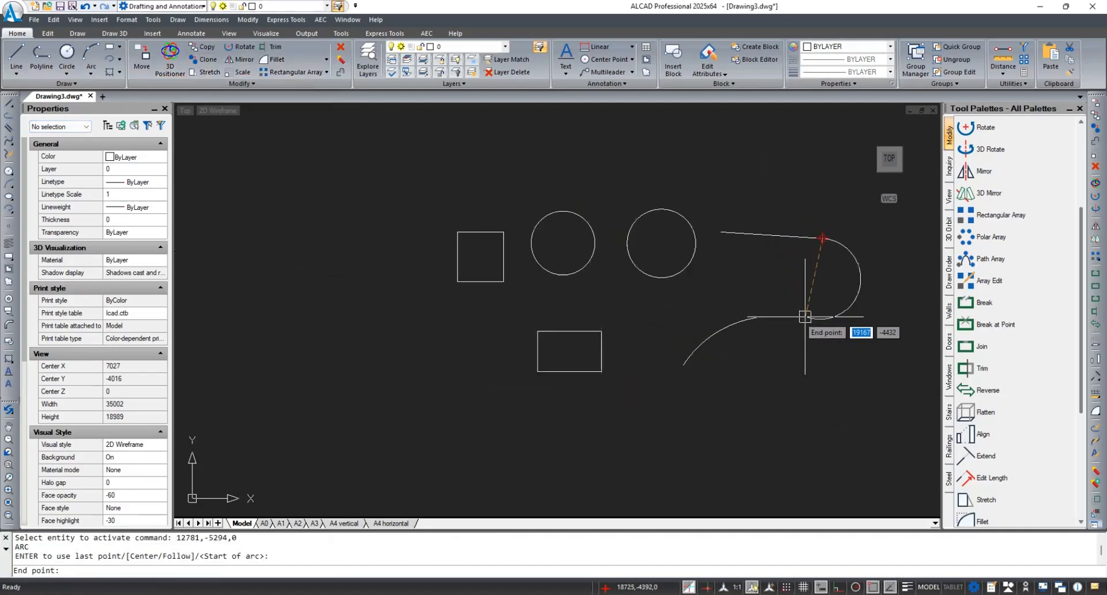
left_click(786, 190)
Use Clone on the original arc to create a wider three-point arc below it, from about 10304,-11089 to 19796,-9008.
scroll(830, 243, "up", 2)
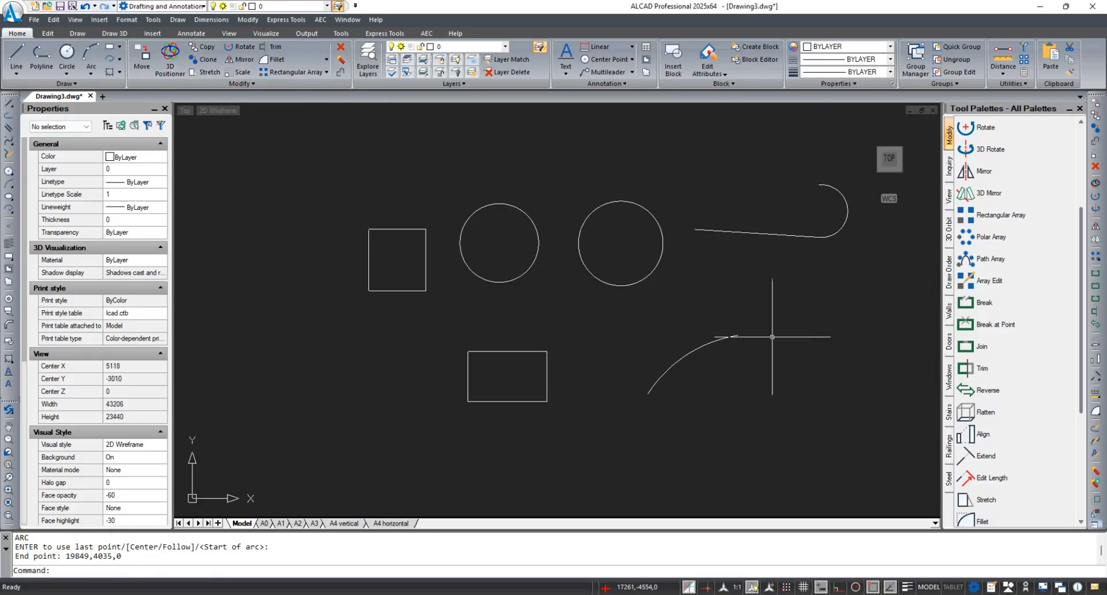
middle_click_drag(772, 337, 738, 265)
left_click_drag(722, 248, 639, 306)
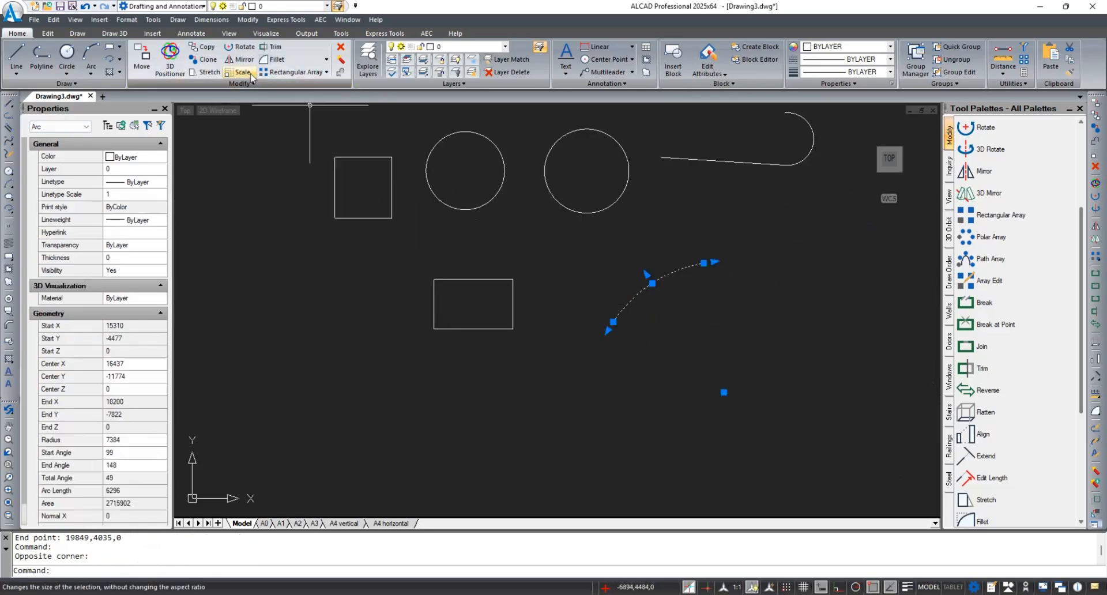
left_click(220, 65)
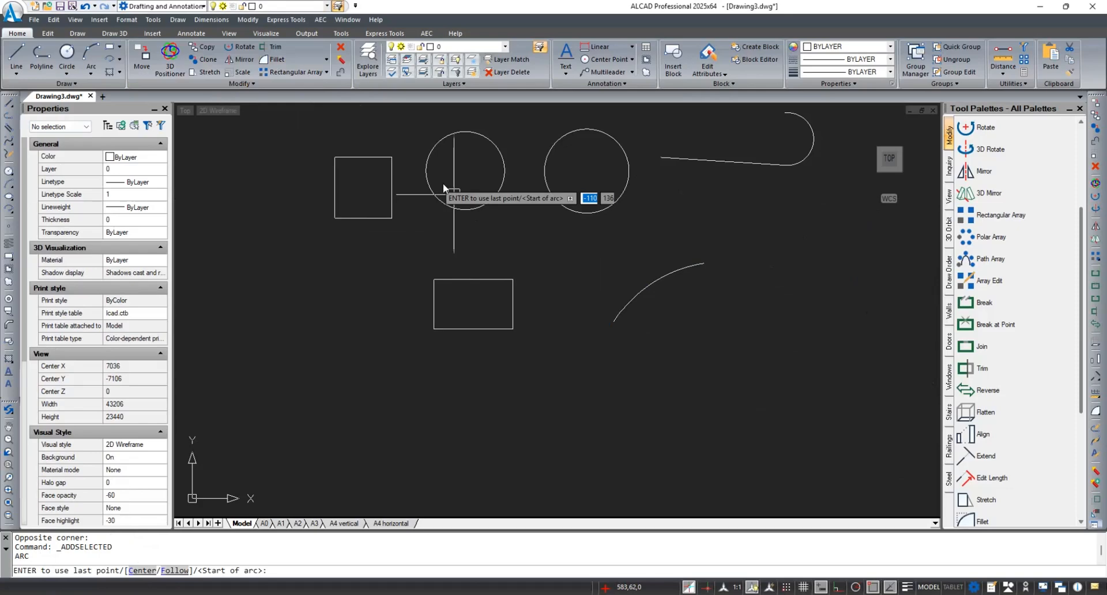
left_click(615, 380)
left_click(675, 338)
left_click(783, 343)
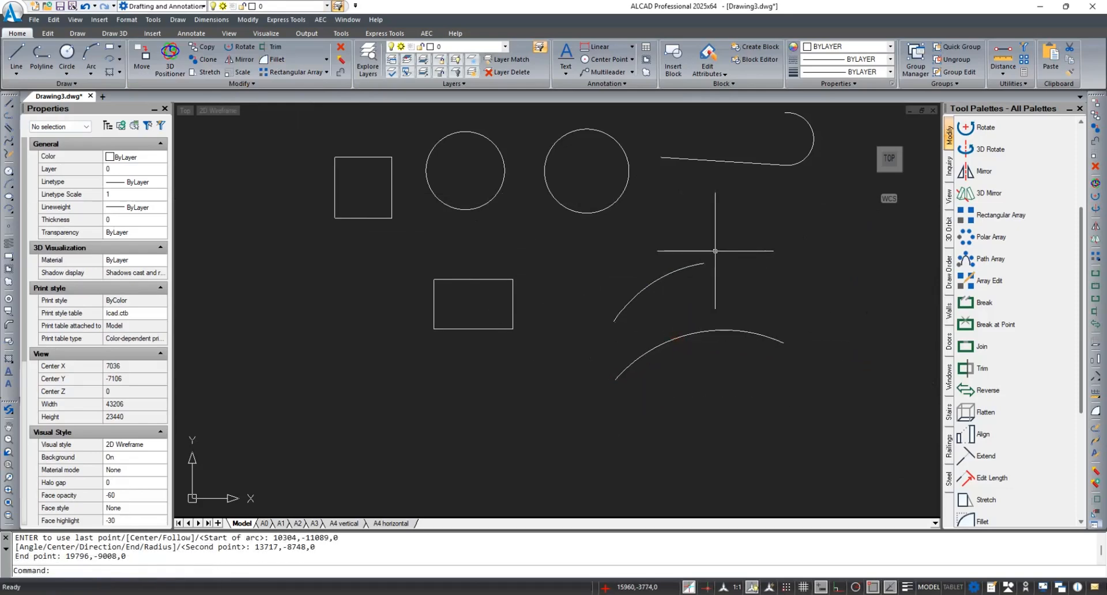
Use Clone on the original arc to create another arc left of the lower rectangle, from about -10080,-11024 to -3318,-8488.
left_click_drag(646, 237, 577, 315)
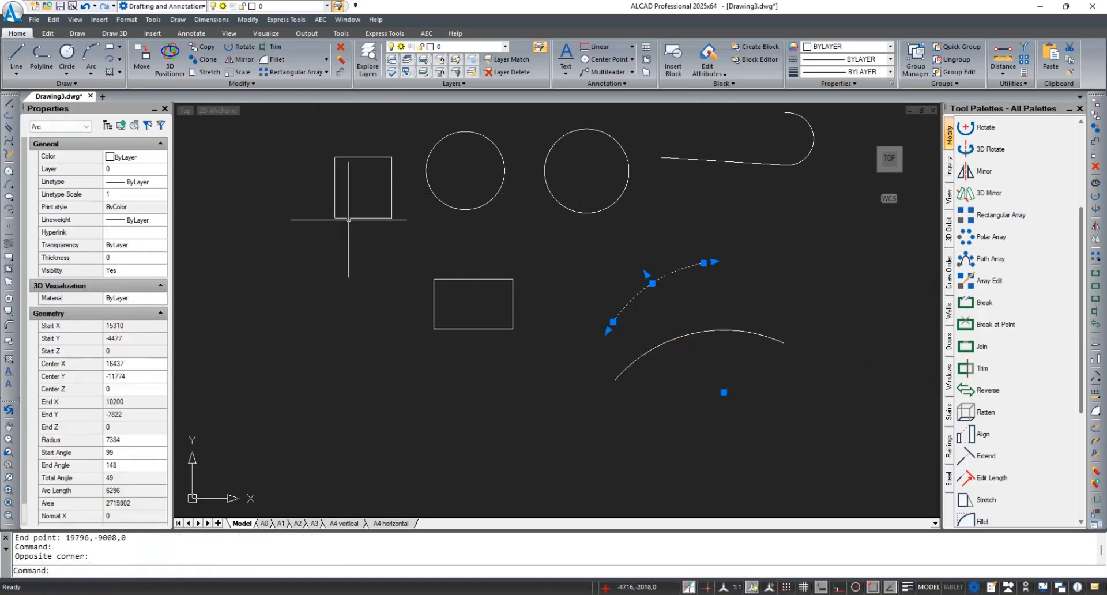
left_click(206, 60)
left_click(253, 380)
left_click(295, 309)
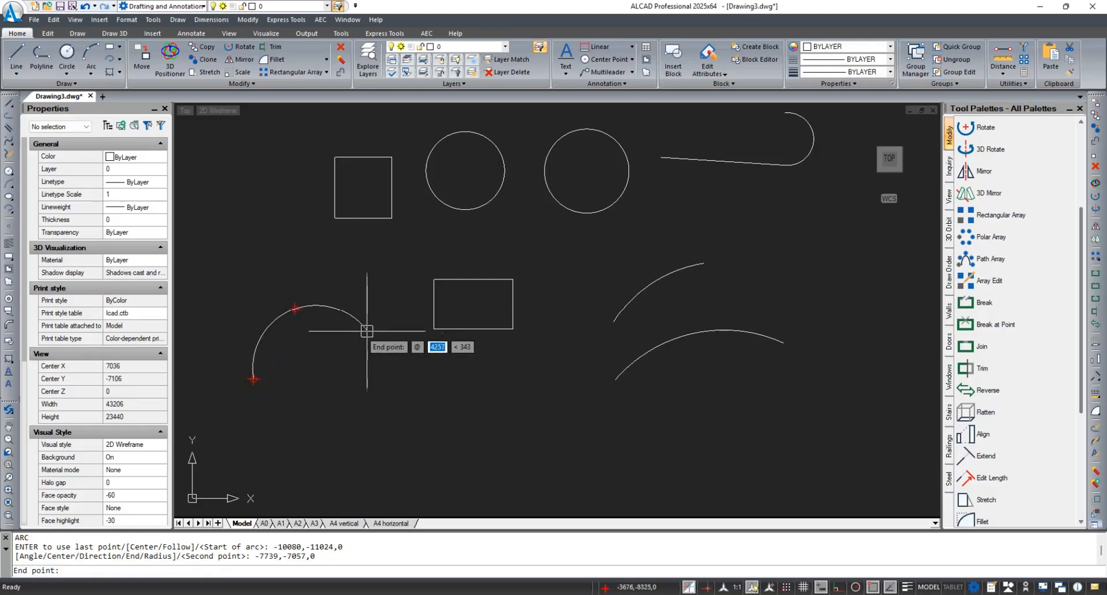
left_click(373, 334)
Use Clone on the lower rectangle to create a larger one about 7120 by 3804 beneath it.
left_click_drag(522, 265, 430, 323)
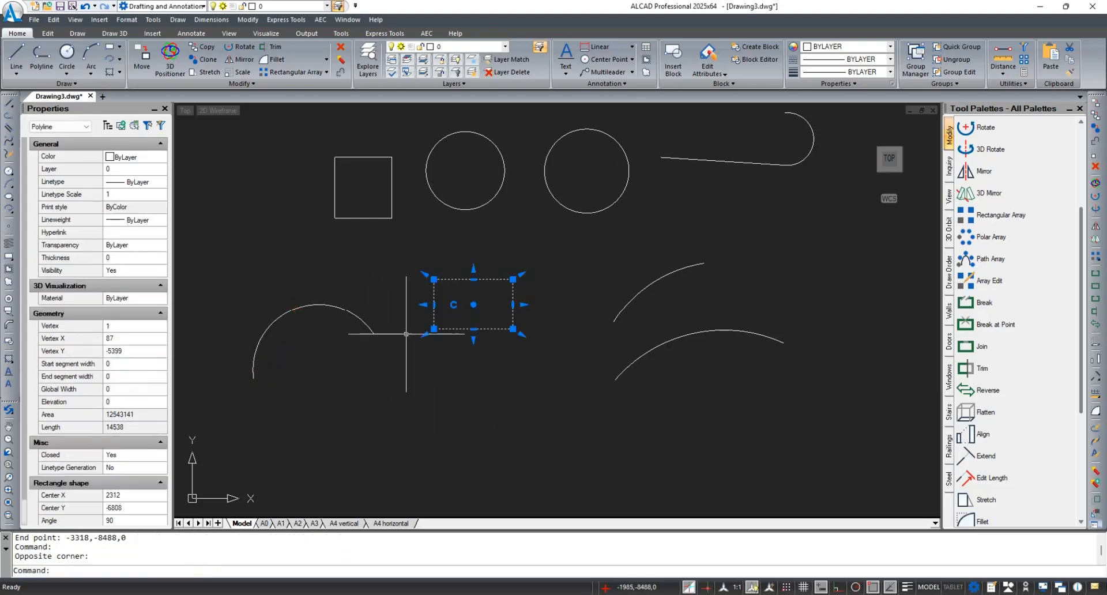
left_click(206, 59)
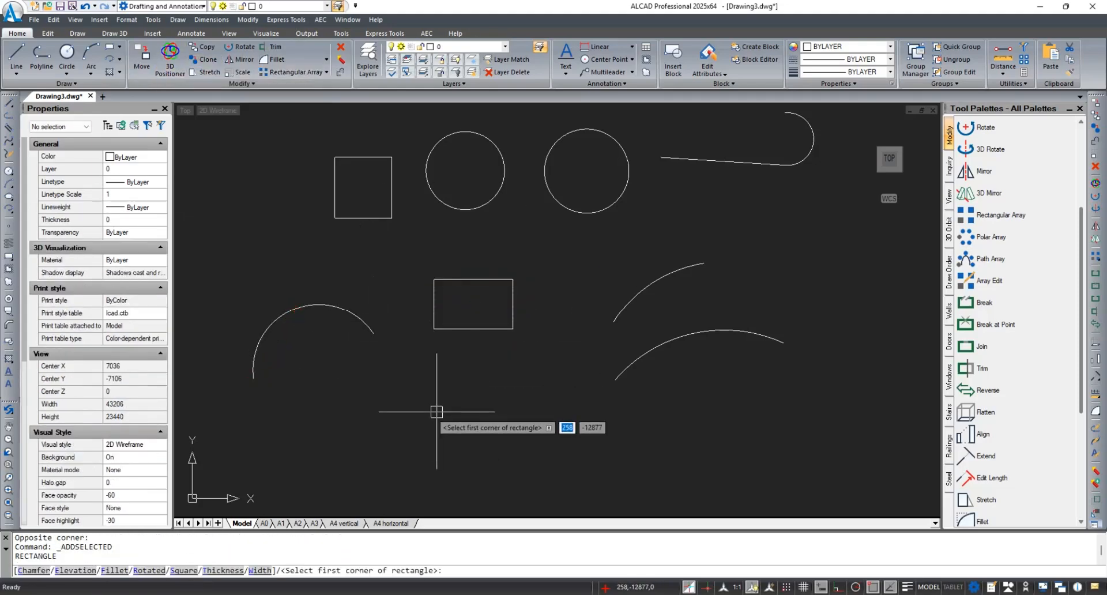
left_click(433, 384)
left_click(559, 451)
Erase all the rectangles, circles, arcs and the line from the drawing.
scroll(487, 332, "down", 1)
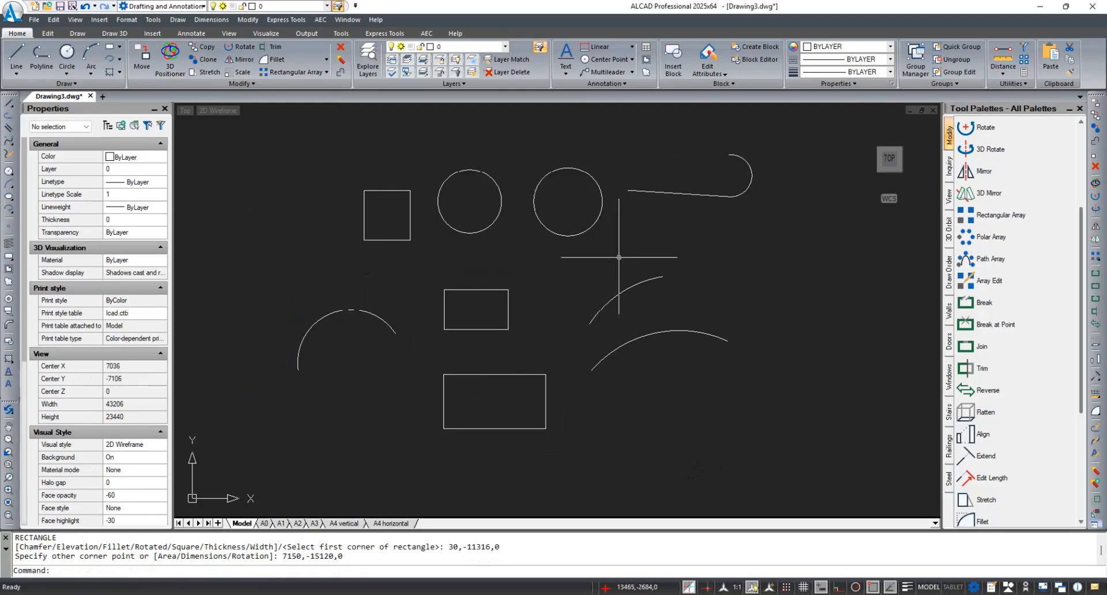
left_click(794, 141)
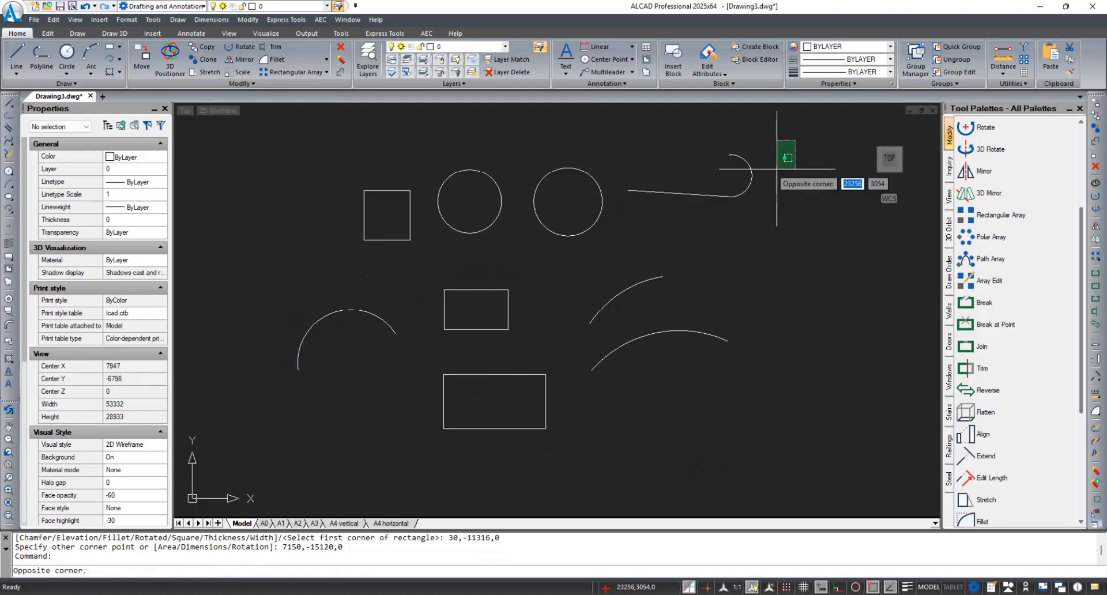
left_click(287, 447)
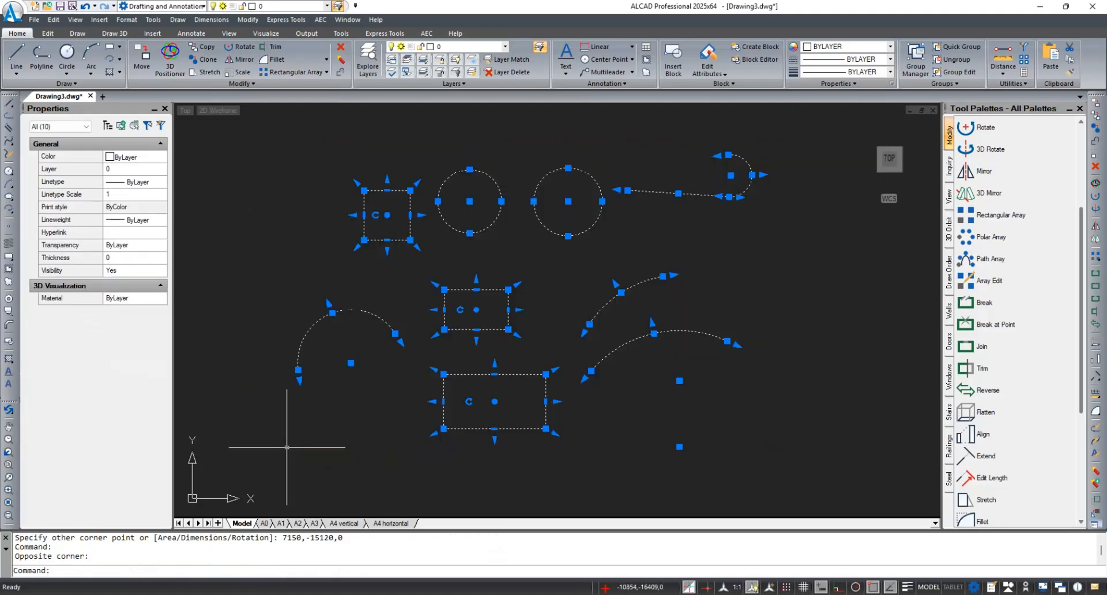
key("Delete")
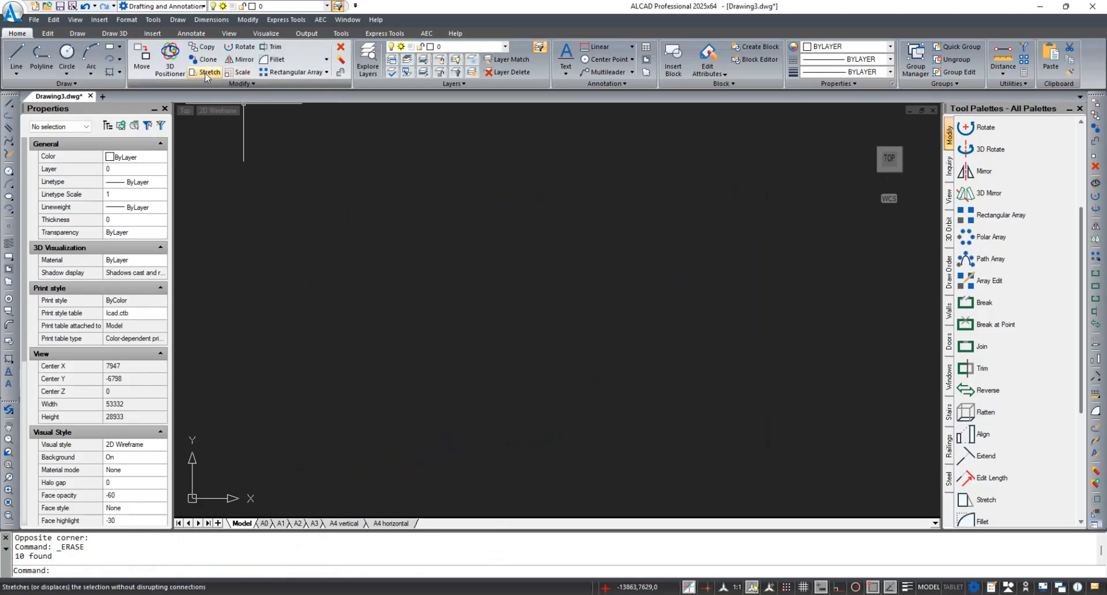
Draw a new rectangle about 10514 by 5136 in the cleared drawing.
left_click(109, 46)
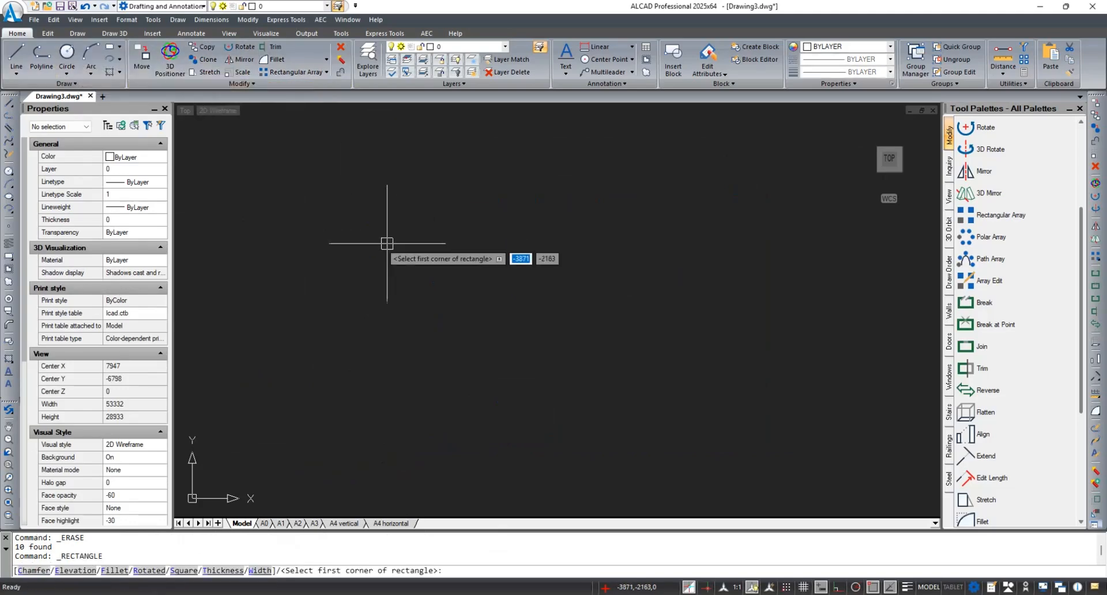
left_click(361, 235)
left_click(511, 308)
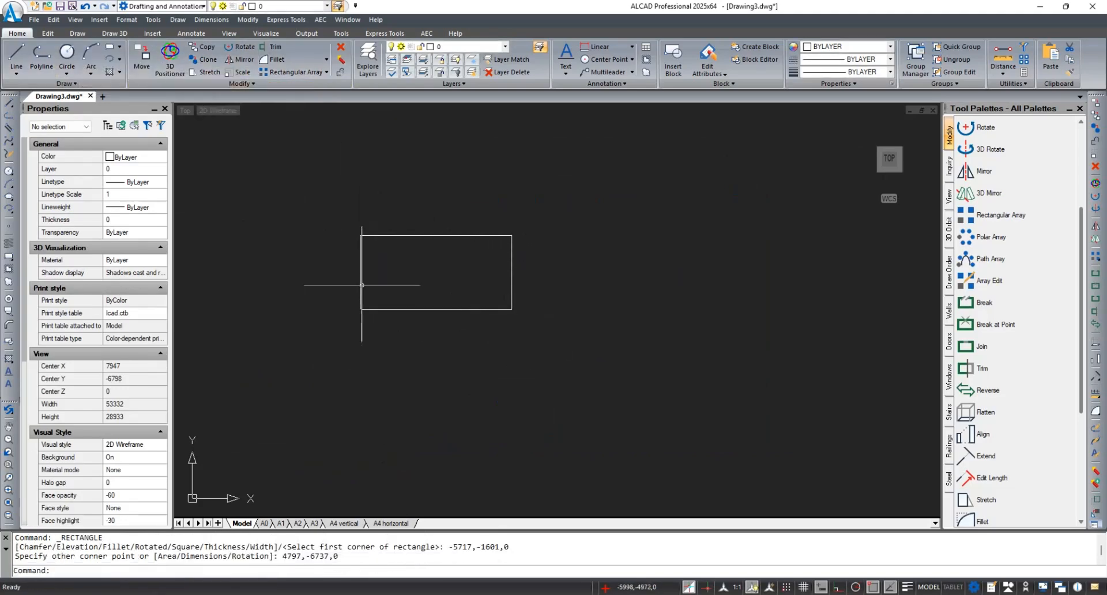
Stretch the rectangle's top edge straight up by about 3430 using its midpoint grip.
scroll(362, 284, "up", 2)
left_click(552, 210)
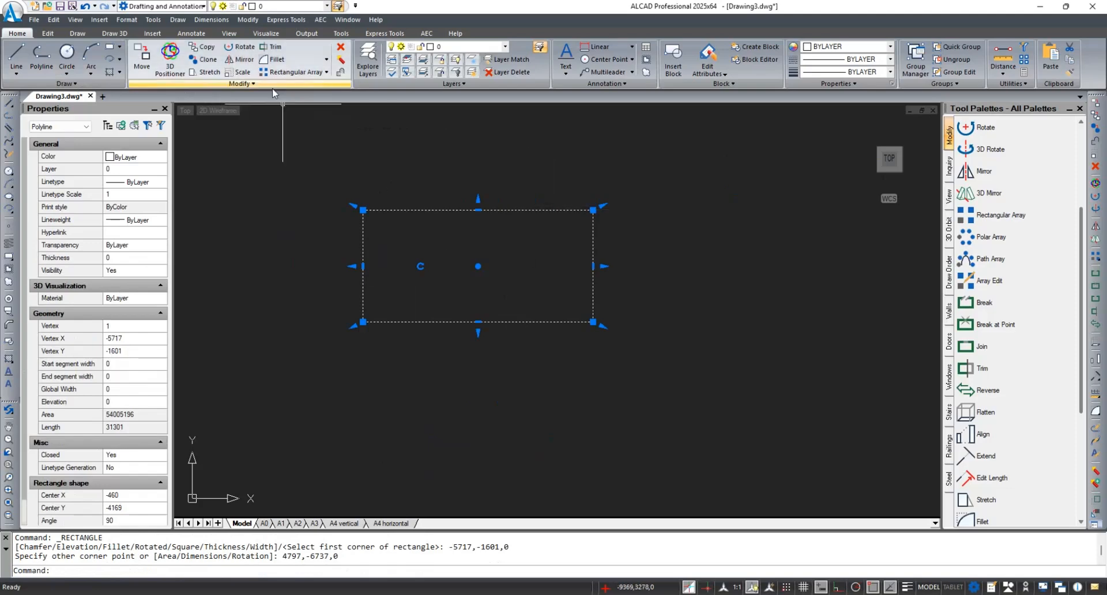
mouse_move(478, 211)
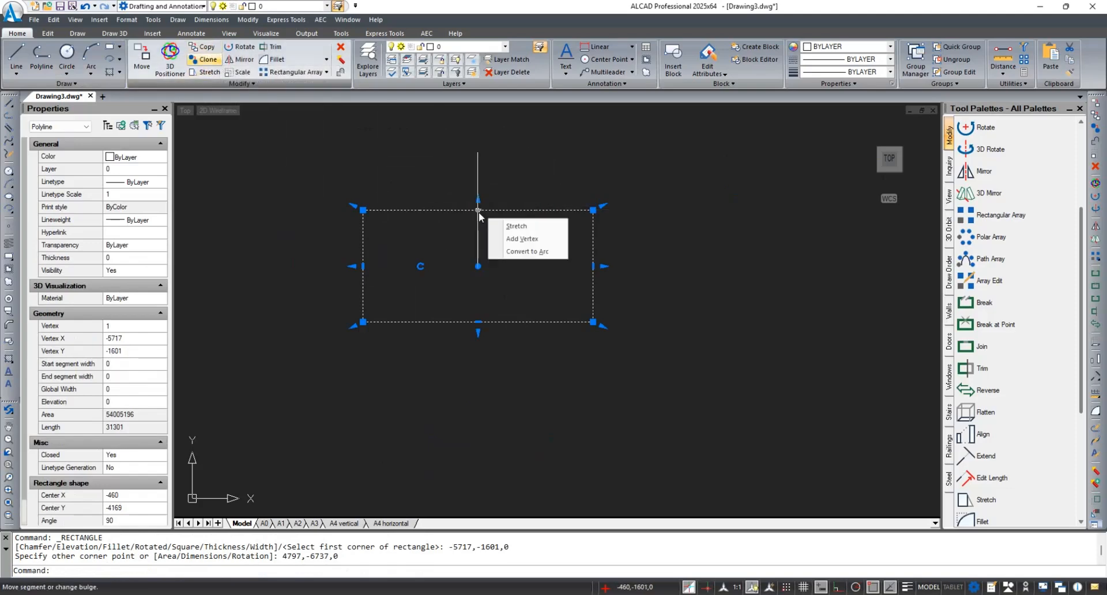
left_click(521, 226)
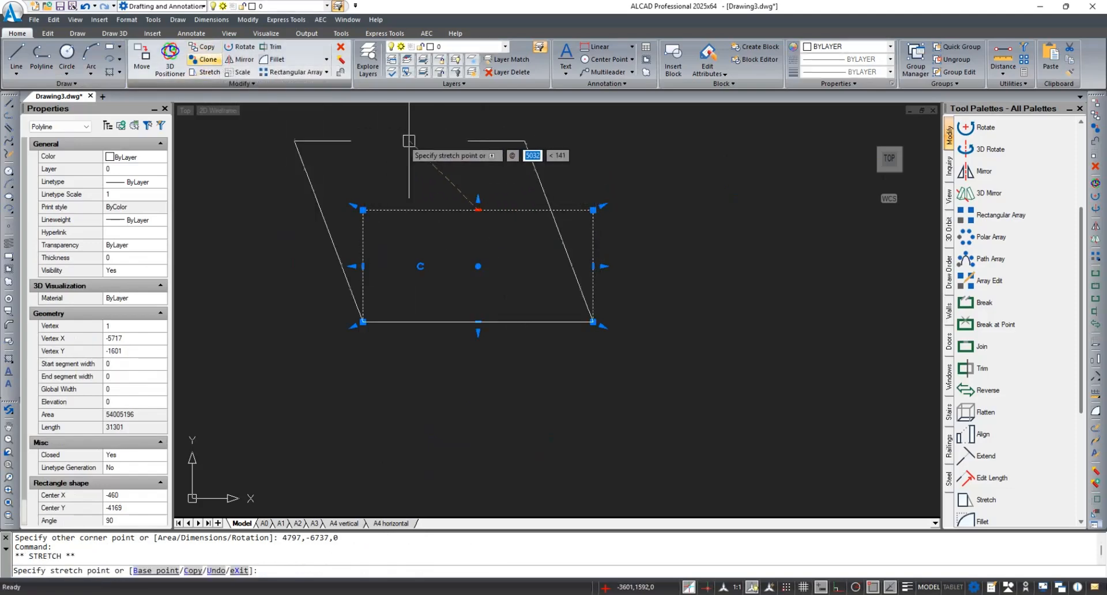
left_click(478, 136)
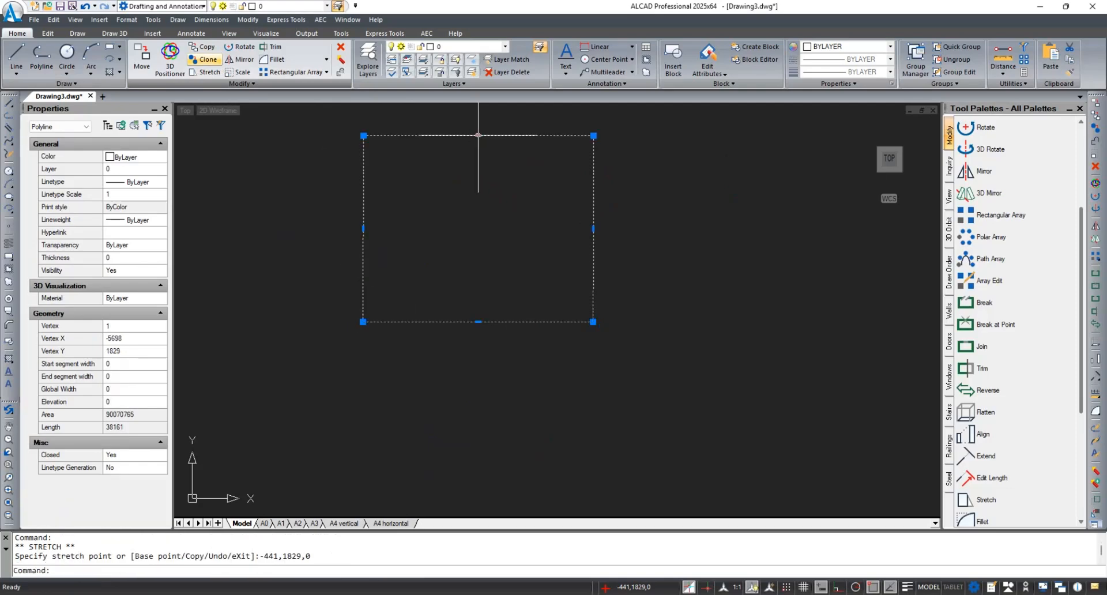
mouse_move(593, 229)
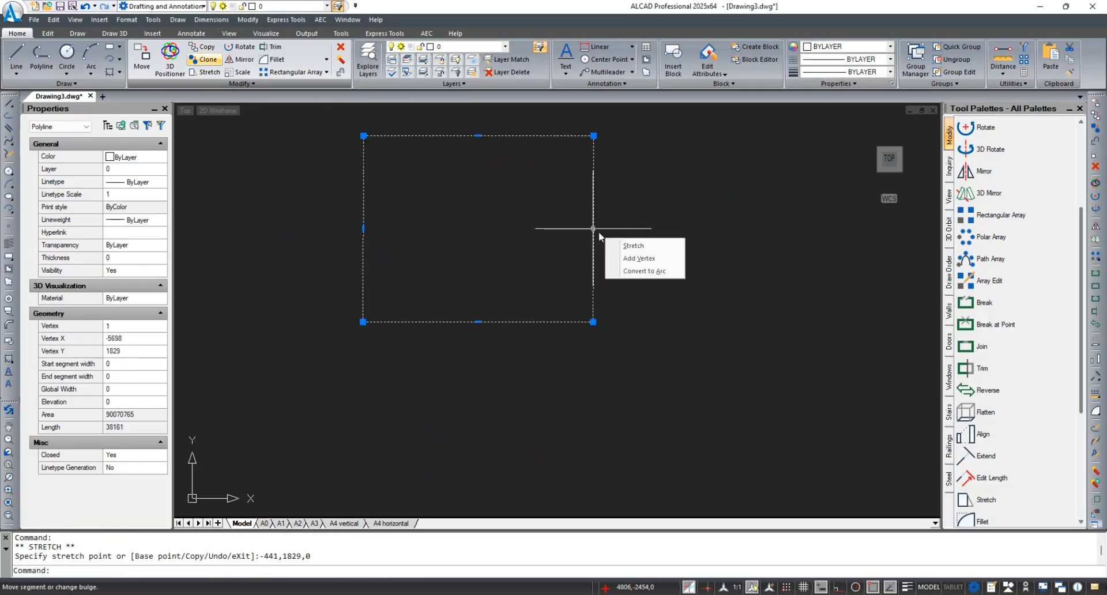
Stretch the rectangle's right edge outward and down to about 11542,-5650, and its lower edge down to about 3009,-13209.
left_click(634, 246)
left_click(741, 299)
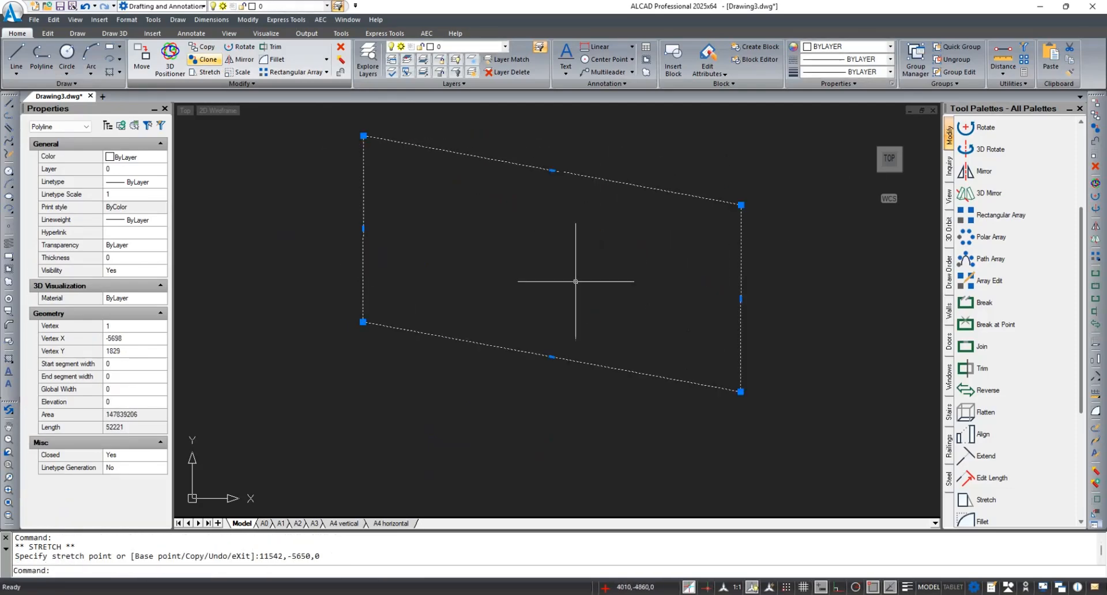
mouse_move(552, 356)
left_click(584, 372)
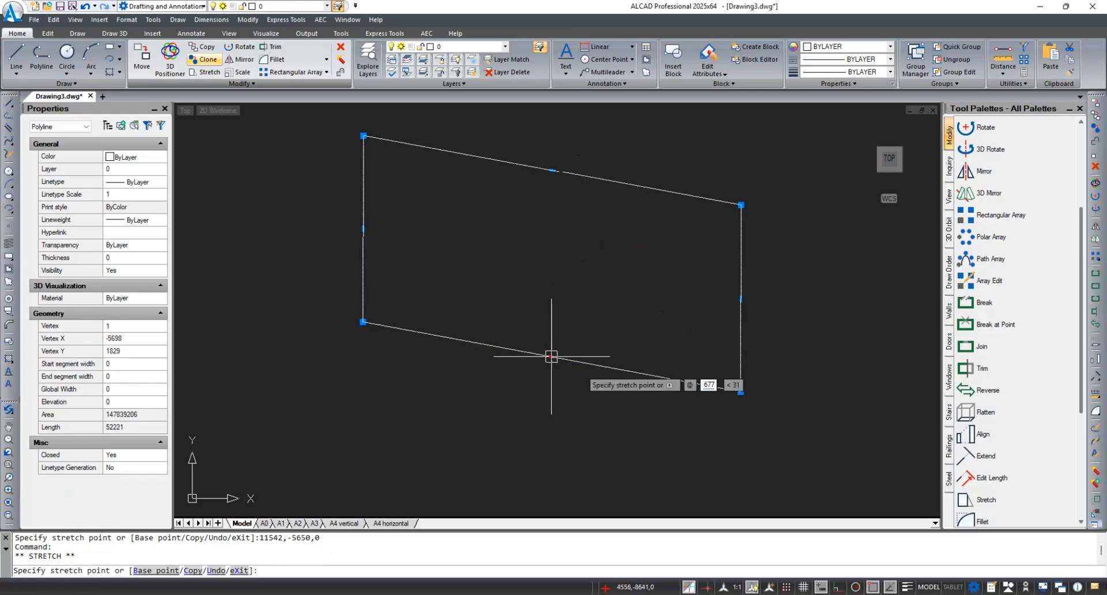
left_click(553, 463)
scroll(513, 276, "down", 2)
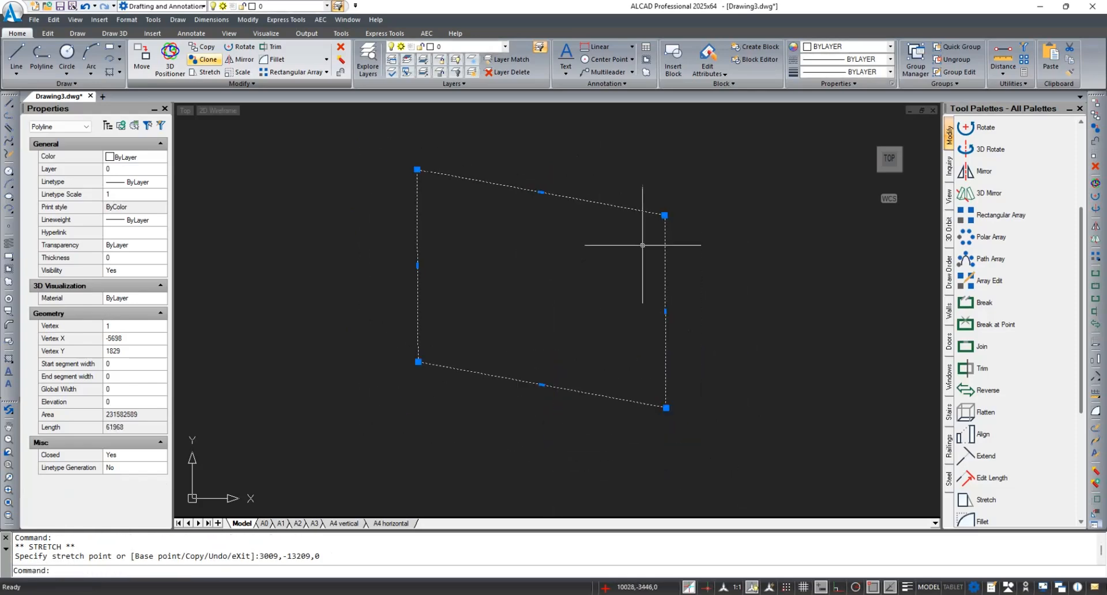
Stretch the shape's left edge outward and down to about -12967,-7499 using its midpoint grip.
mouse_move(417, 266)
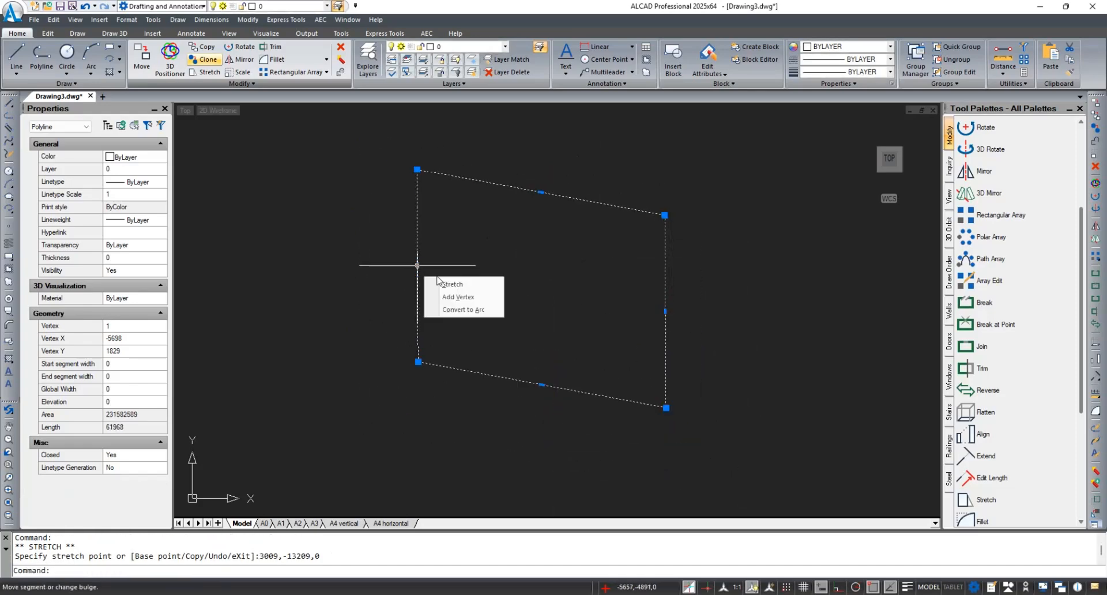
left_click(441, 281)
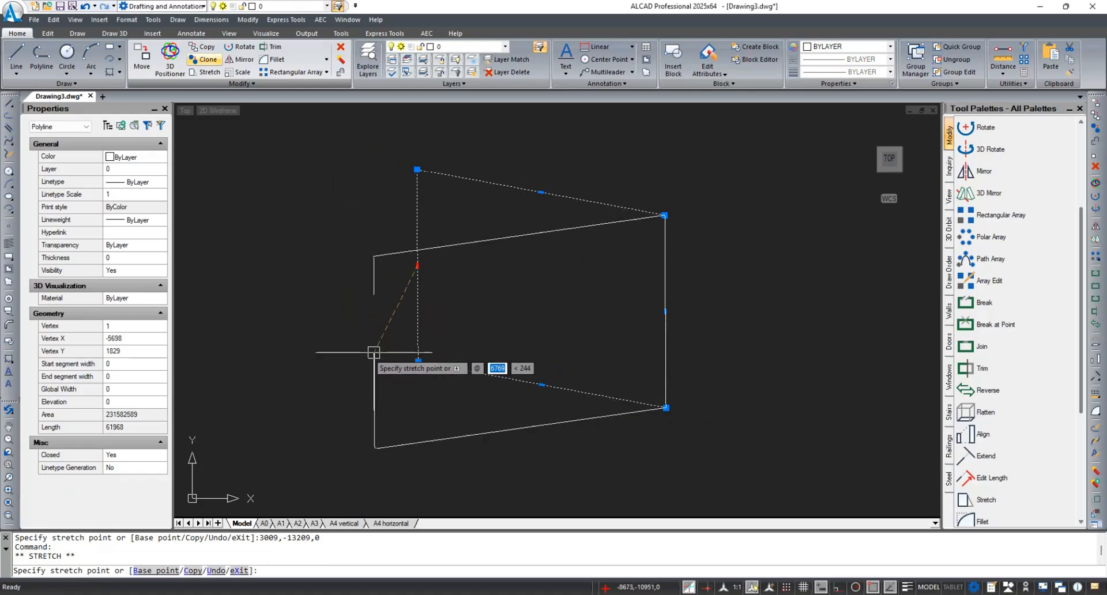
left_click(312, 303)
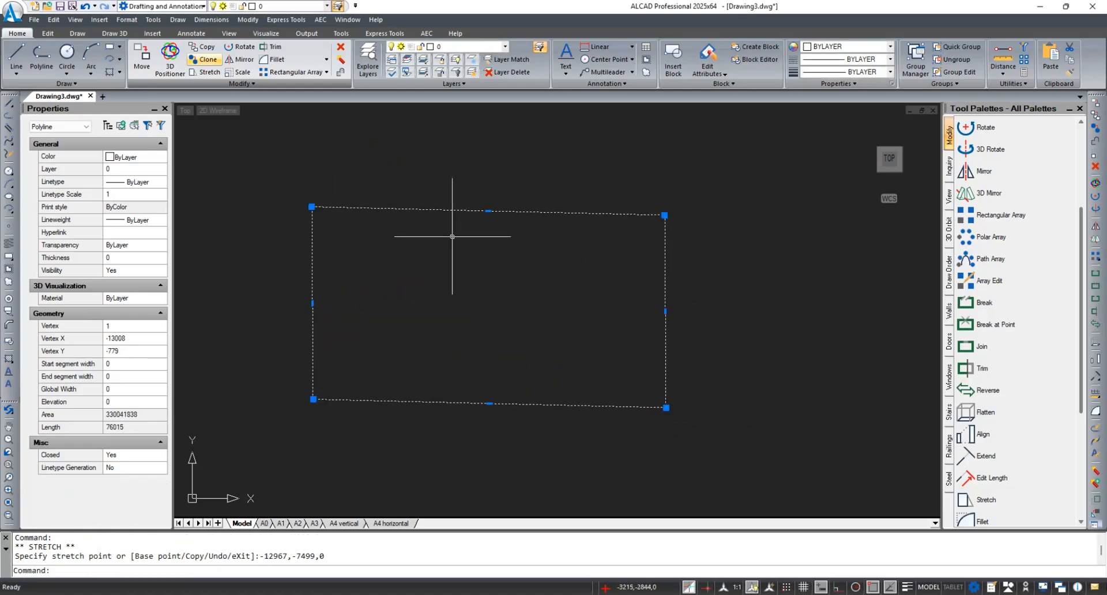
Erase the stretched quadrilateral from the drawing.
left_click(667, 173)
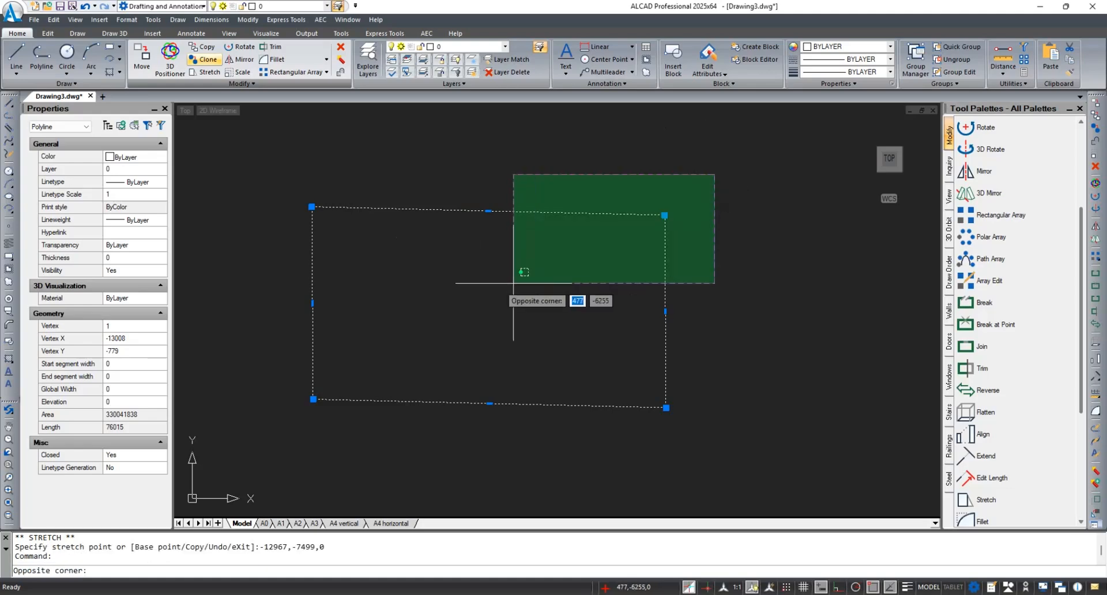
left_click(512, 300)
key("Delete")
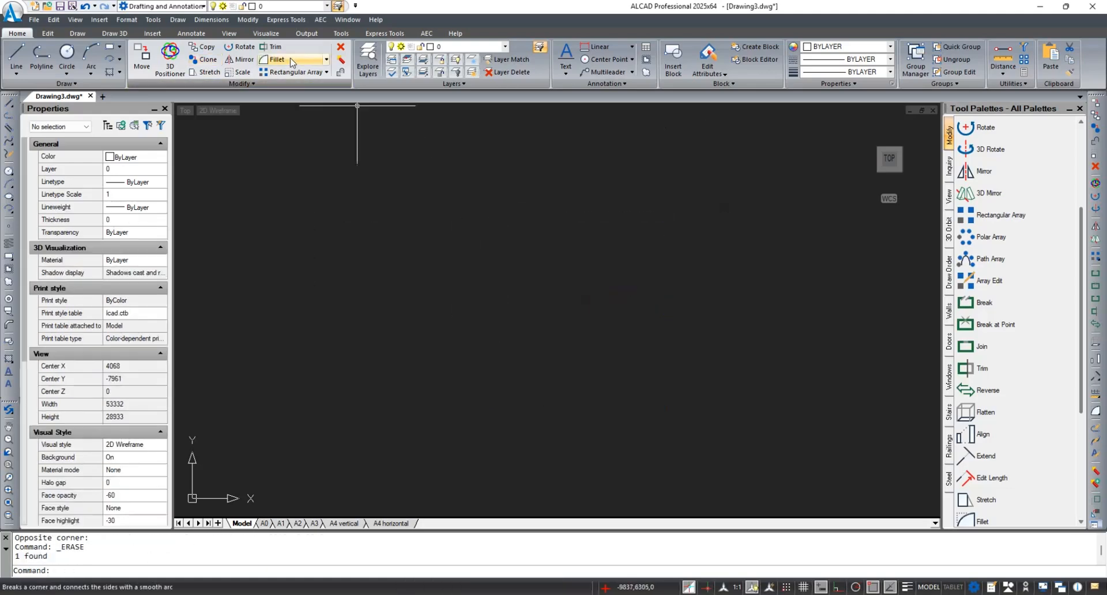
left_click(109, 48)
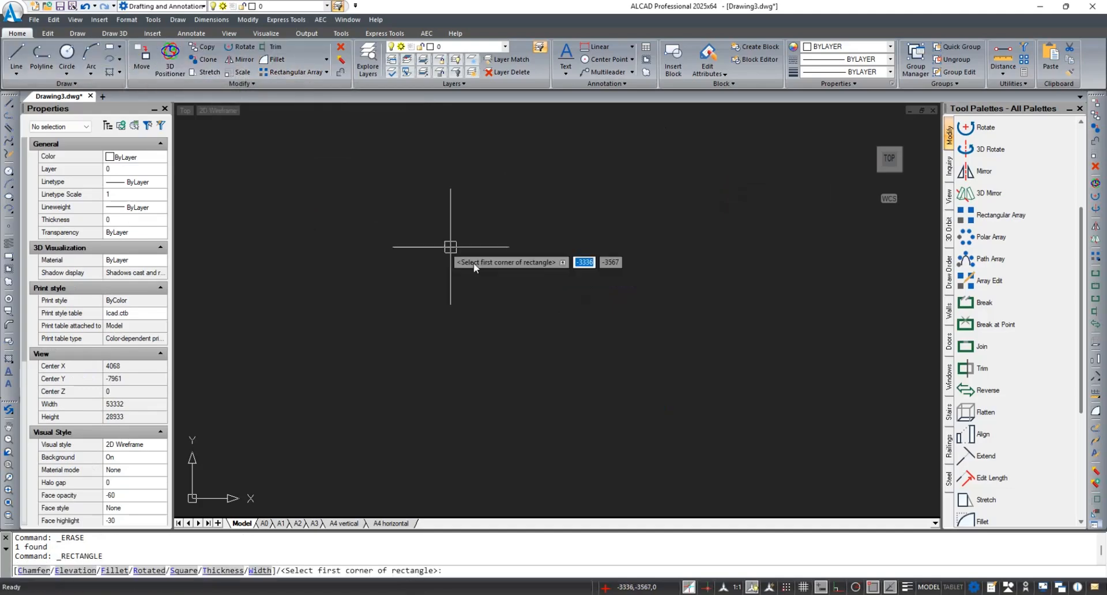
left_click(439, 242)
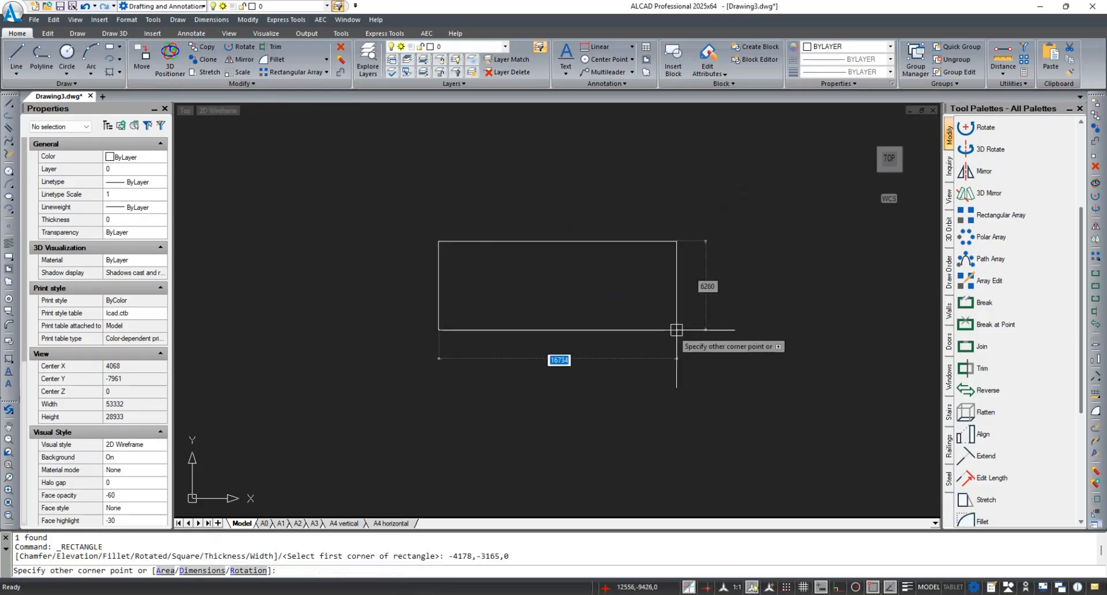
left_click(679, 331)
left_click(682, 208)
left_click(521, 326)
key("Delete")
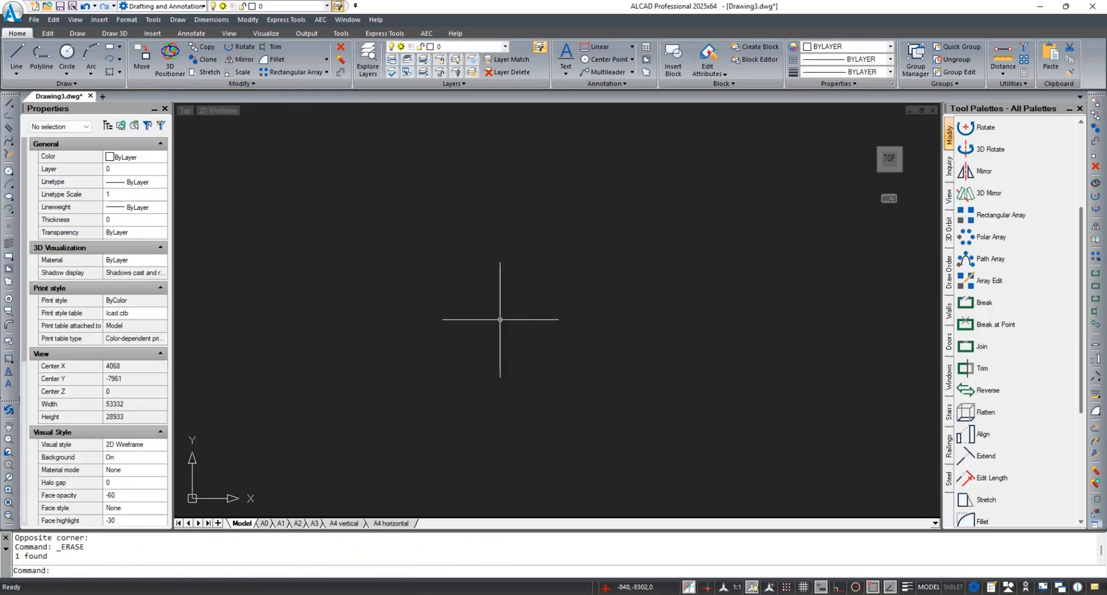
Draw a horizontal line 10' long in the empty drawing with Ortho mode turned on.
left_click(16, 55)
left_click(402, 233)
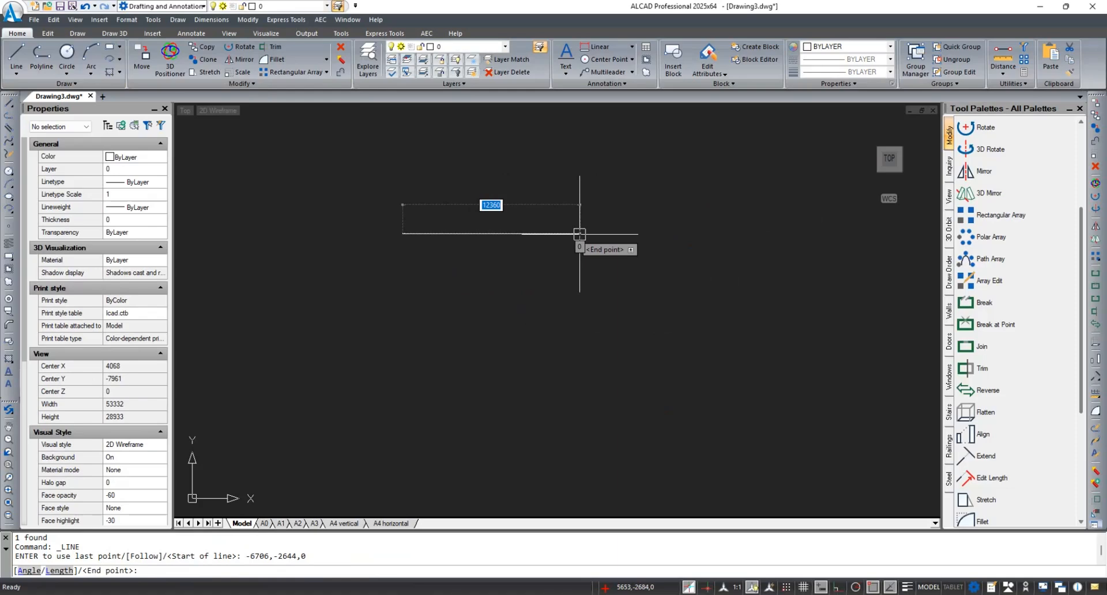
left_click(837, 587)
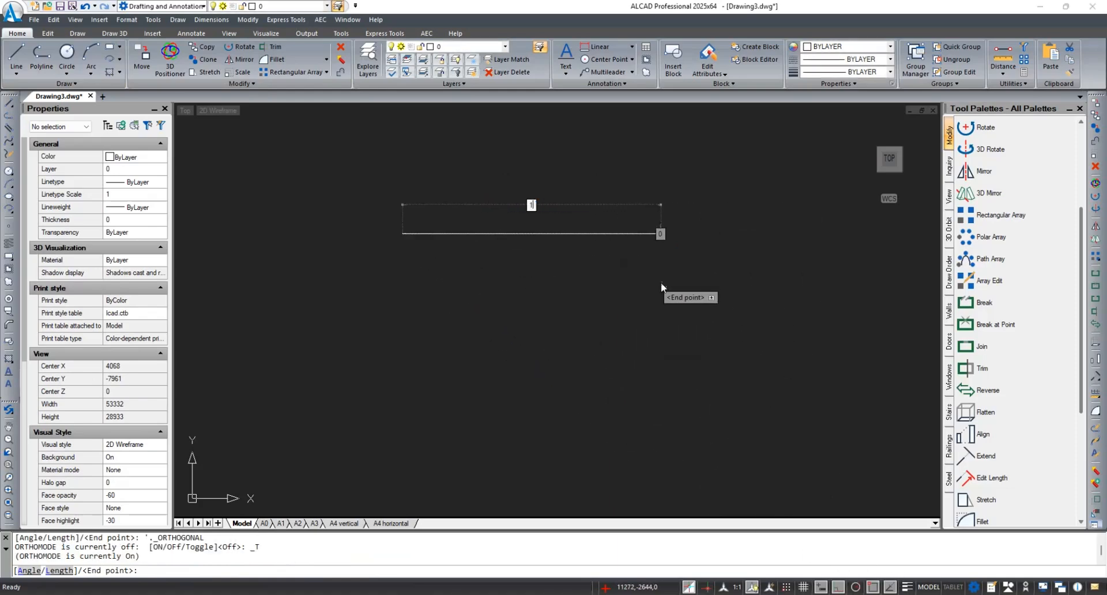
left_click(660, 282)
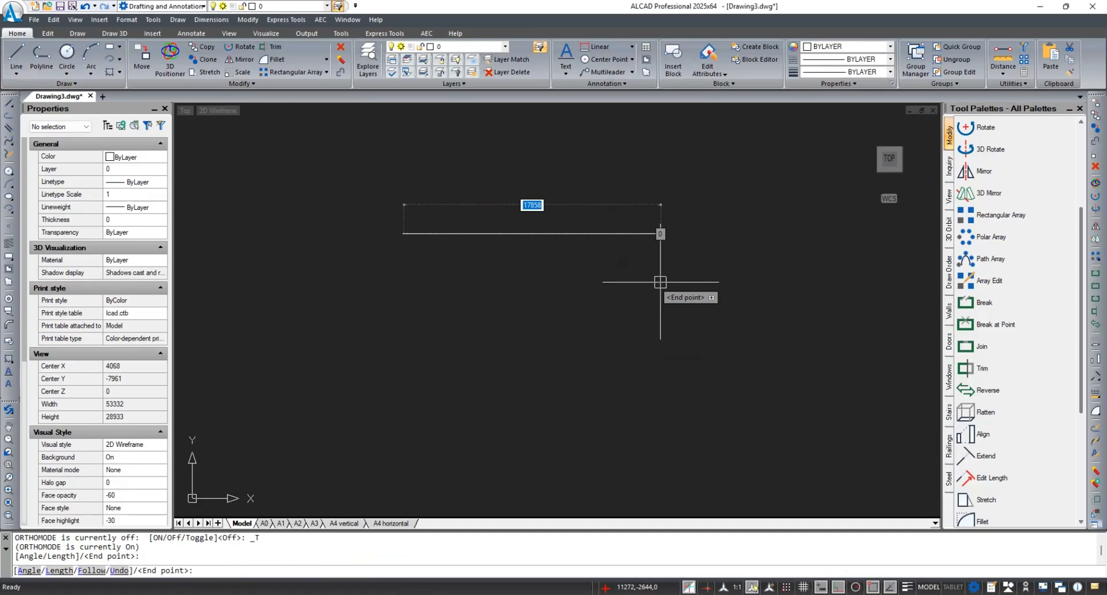
key("Return")
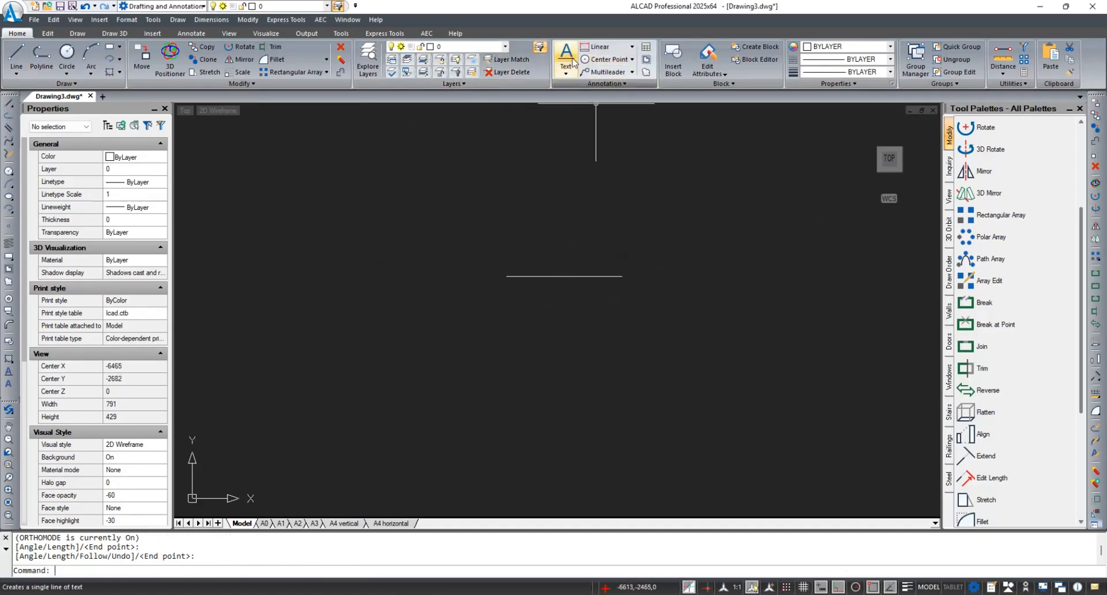
Add a linear dimension above the line, measured between its two endpoints.
left_click(598, 47)
left_click(506, 276)
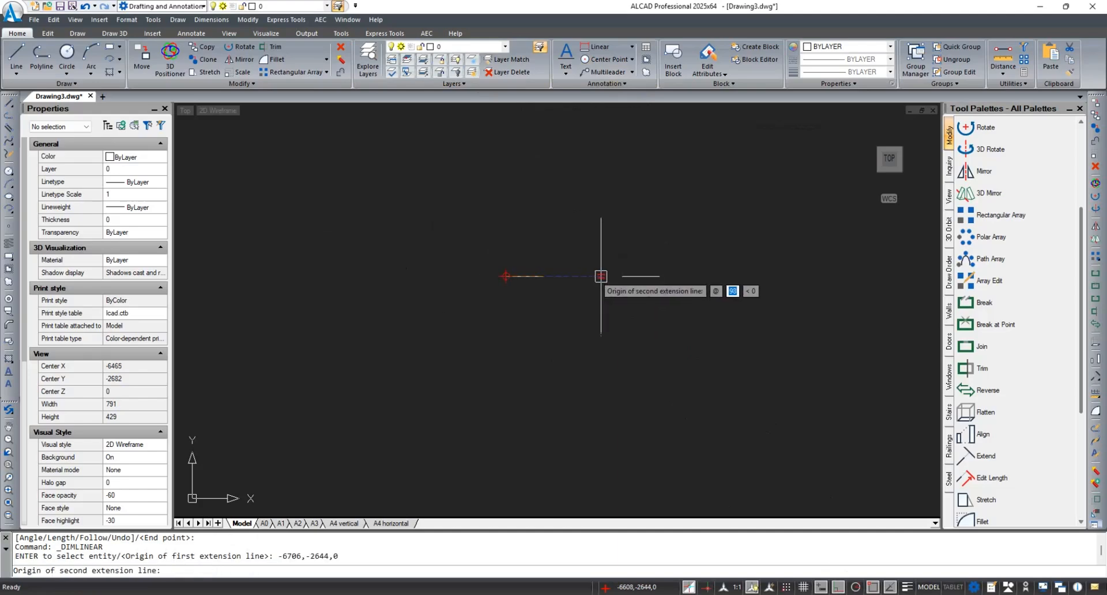
left_click(622, 276)
scroll(610, 252, "down", 3)
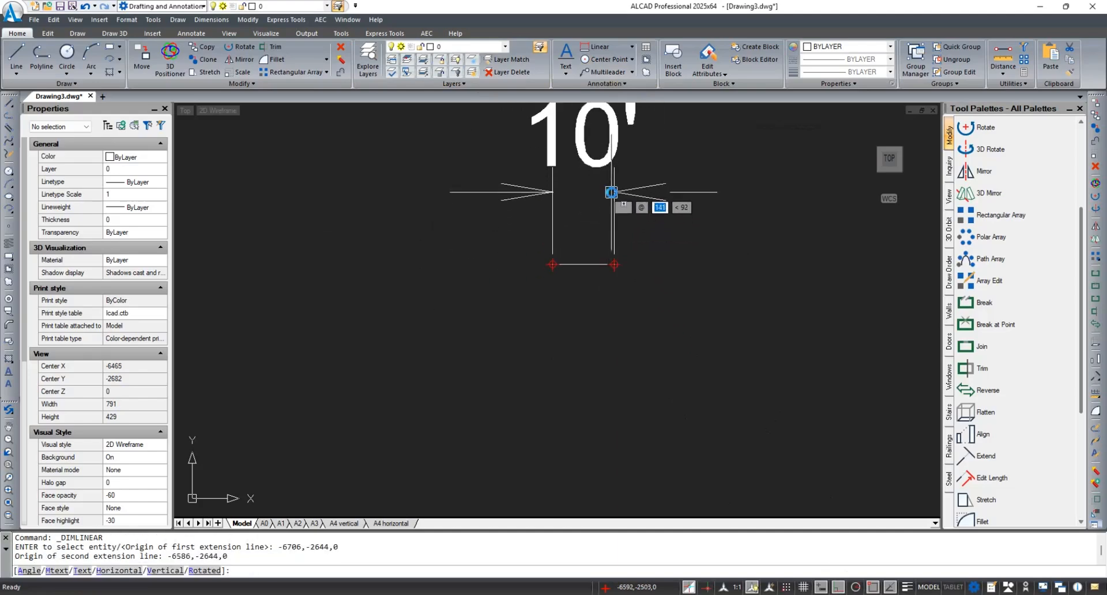
left_click(610, 192)
middle_click_drag(668, 259, 595, 299)
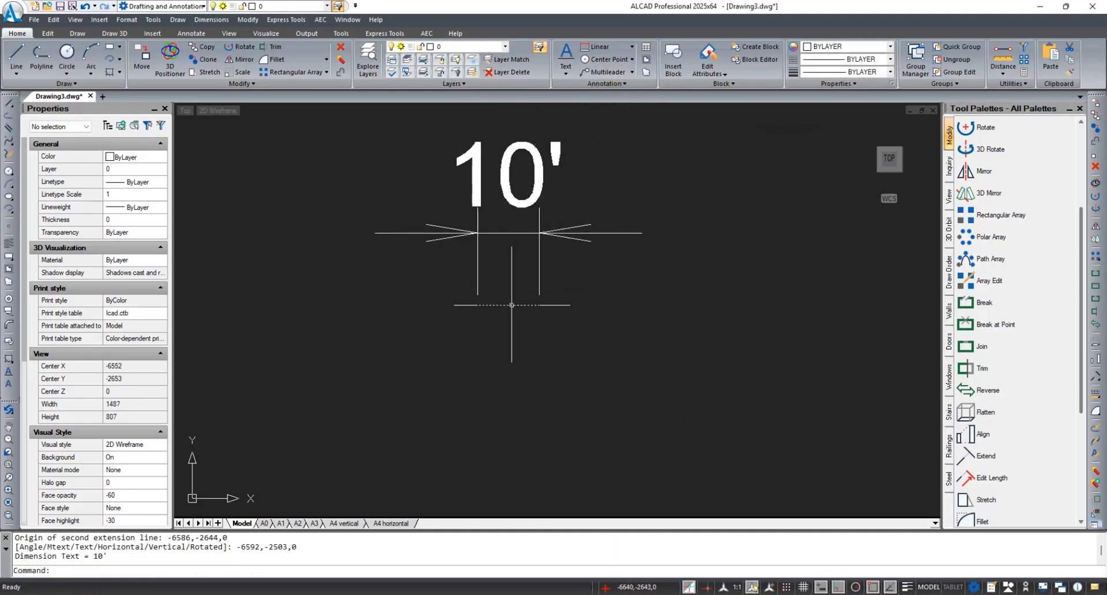
Scale the line by reference from its left endpoint, using its full length as the reference and 20' as the new length.
scroll(480, 315, "up", 2)
left_click(494, 311)
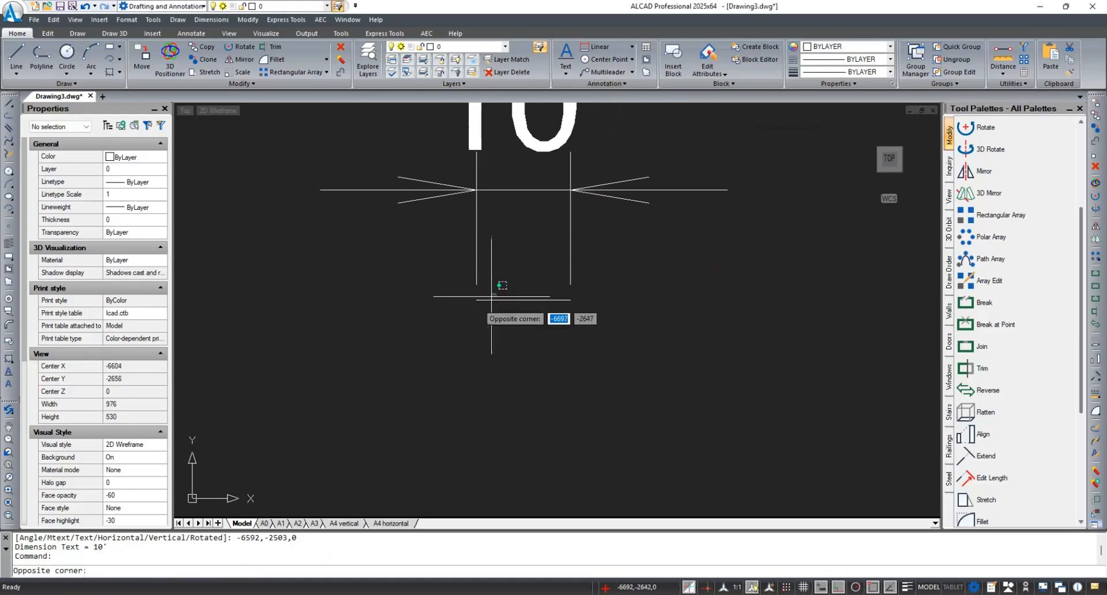
left_click(350, 344)
key("Escape")
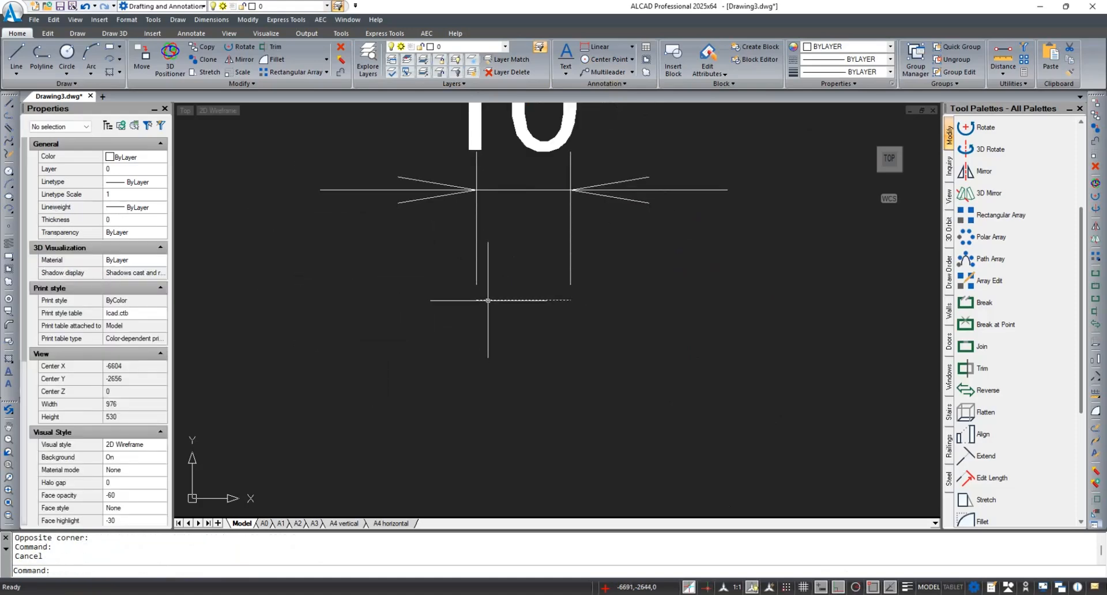
left_click(488, 301)
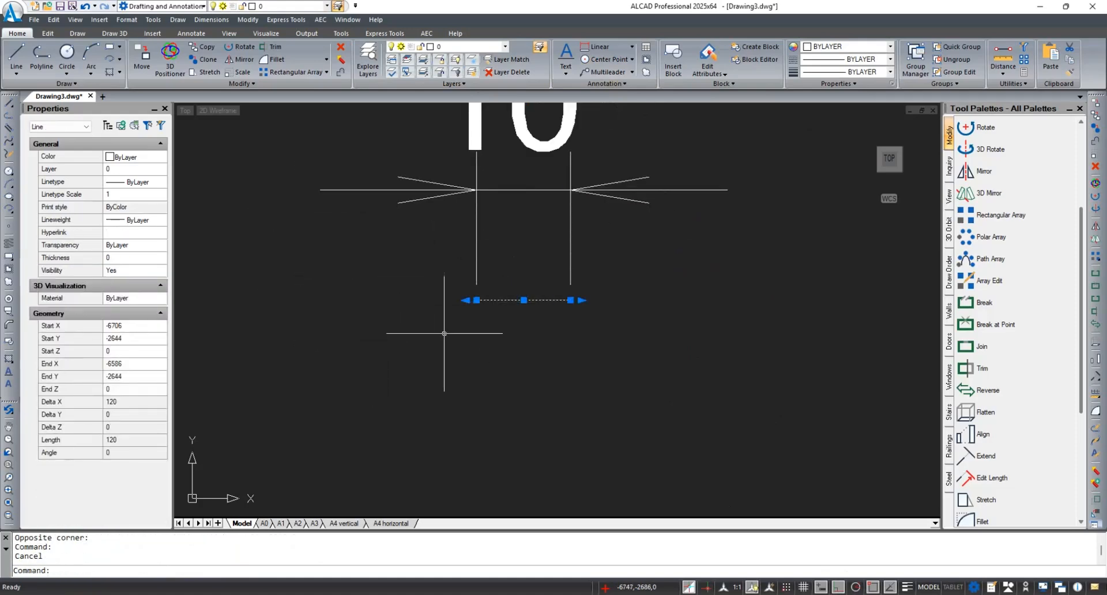
left_click(239, 71)
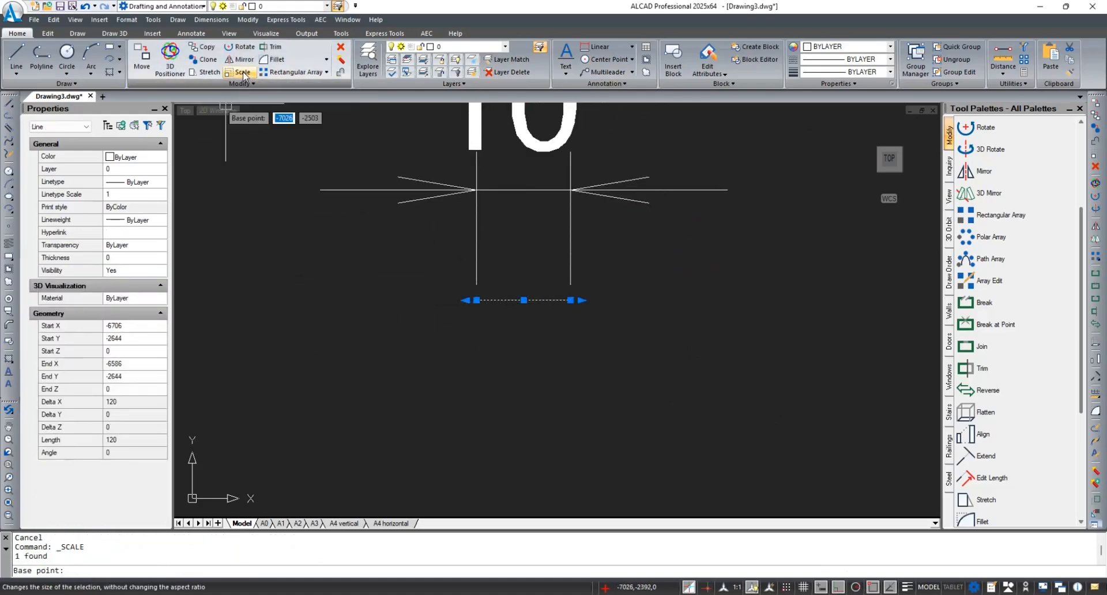
left_click(476, 300)
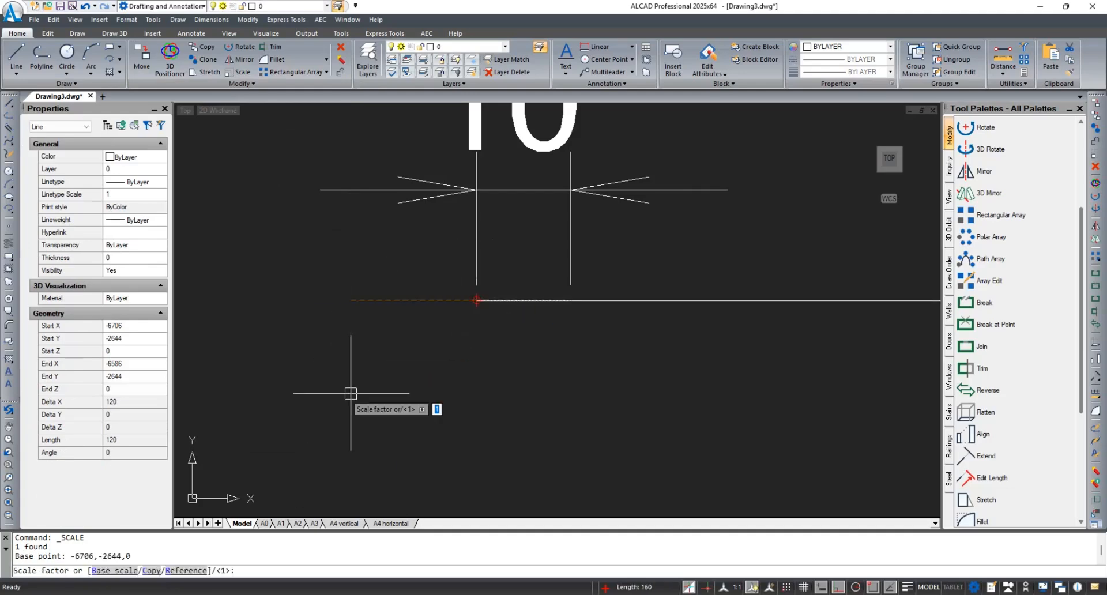
left_click(186, 570)
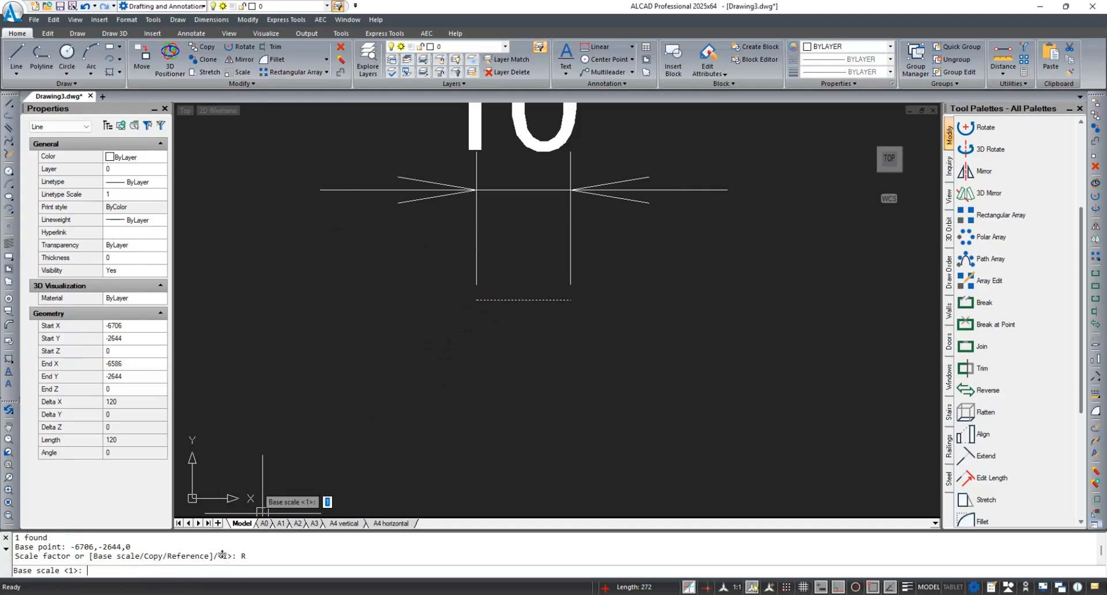
left_click(476, 300)
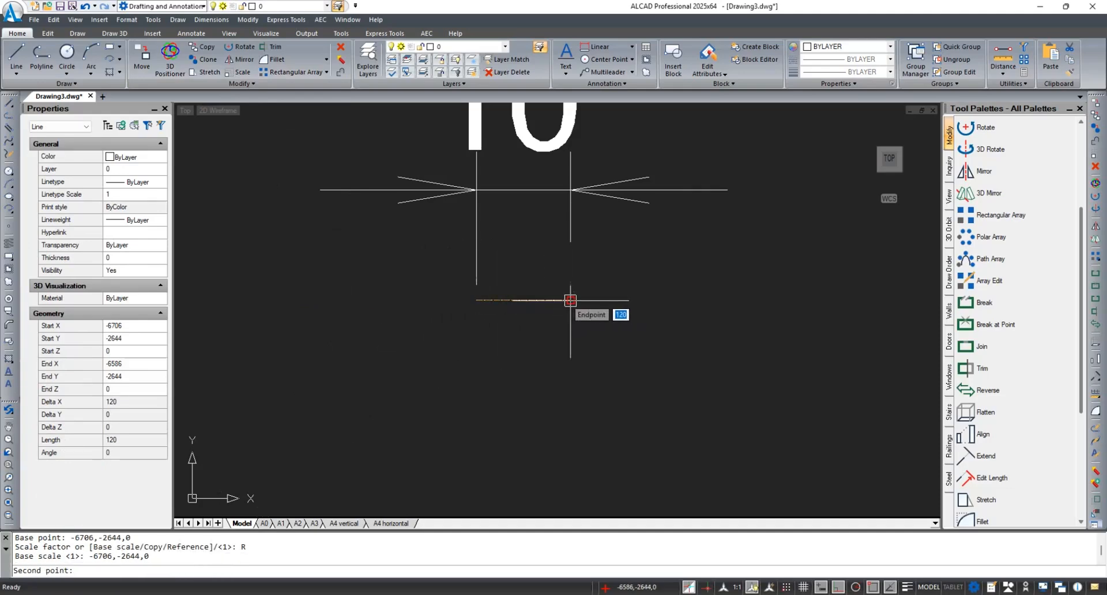
left_click(571, 300)
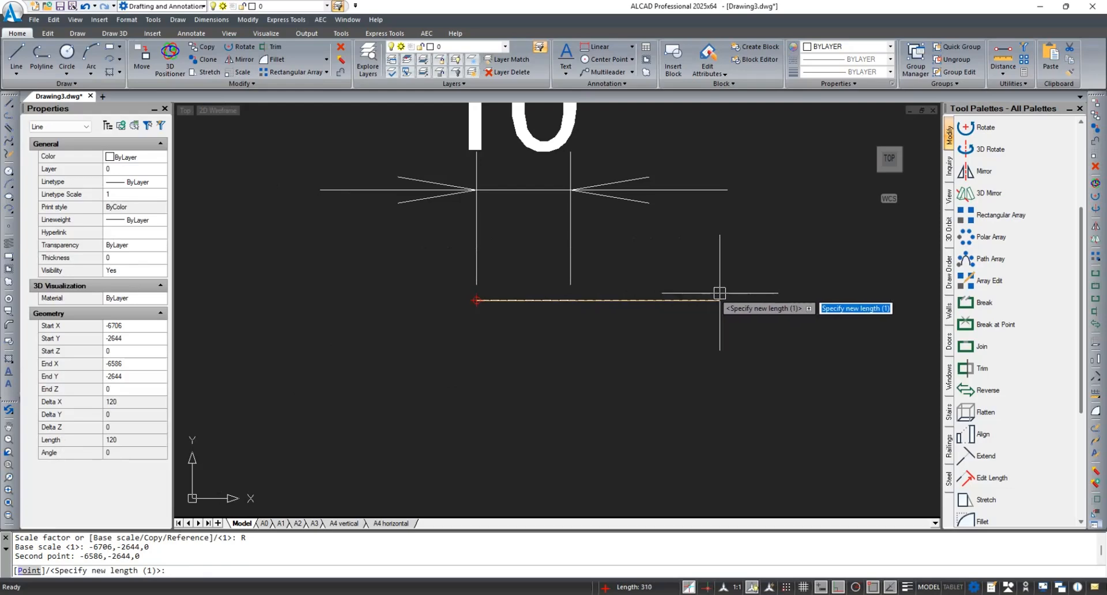
type("20'")
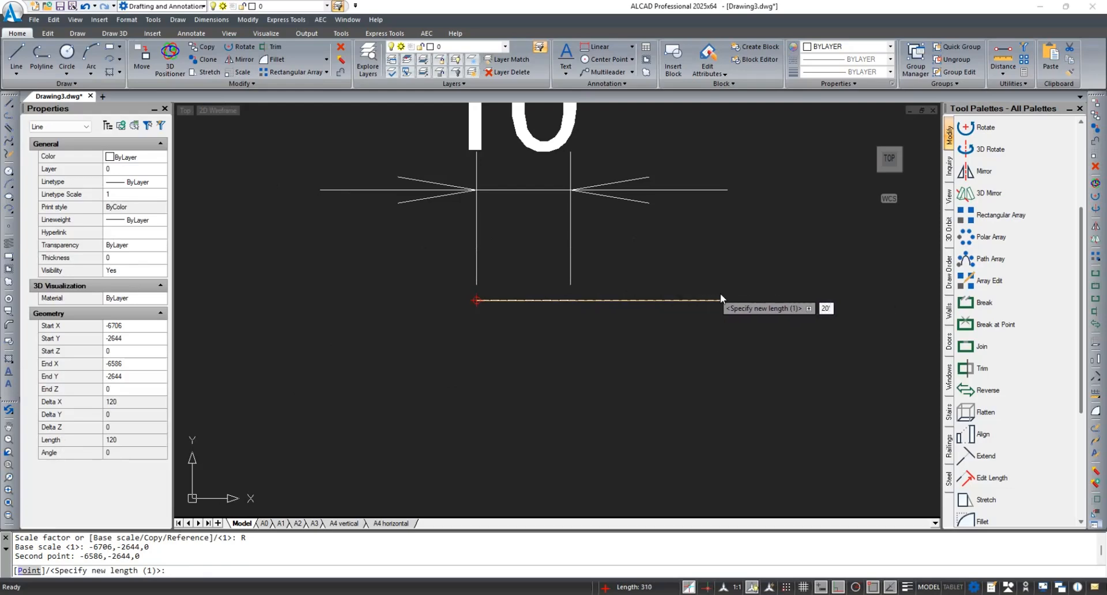
key("Return")
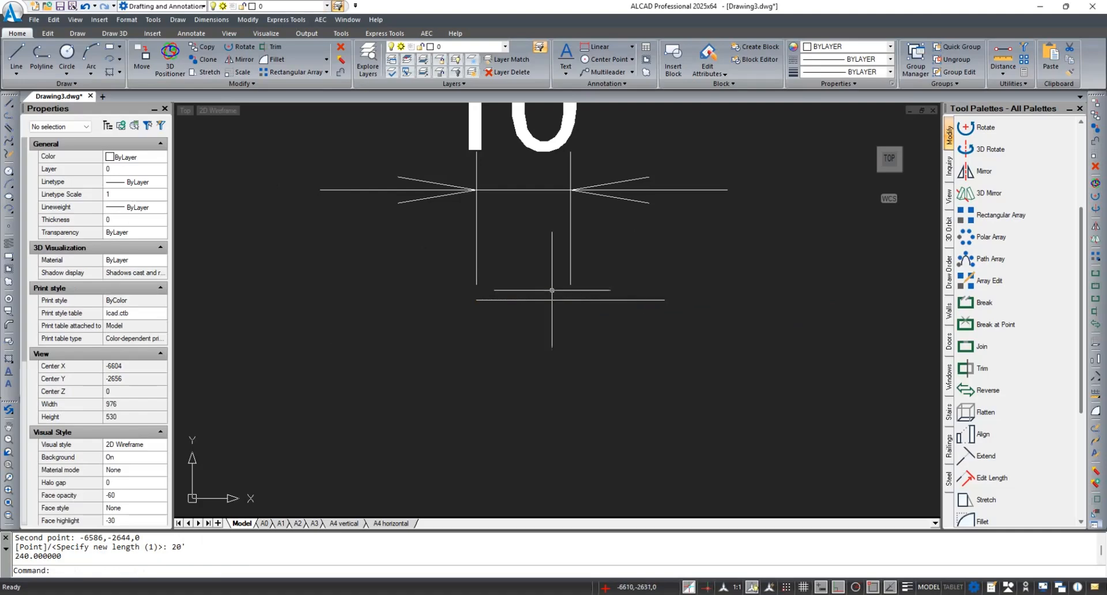
Add a linear dimension below the scaled line, measured between its two endpoints.
left_click(598, 46)
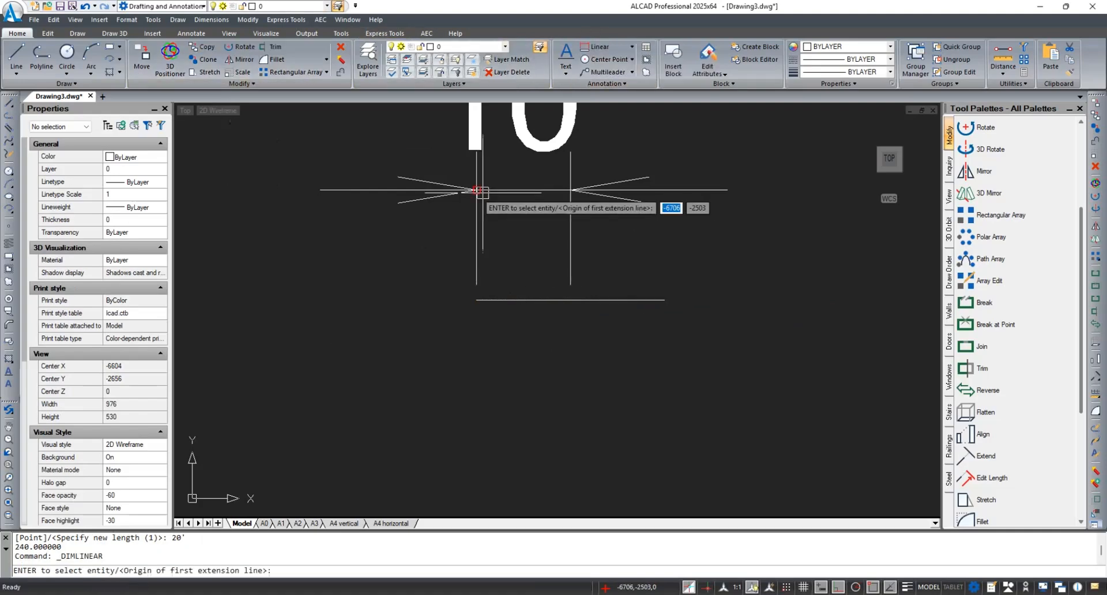
left_click(476, 299)
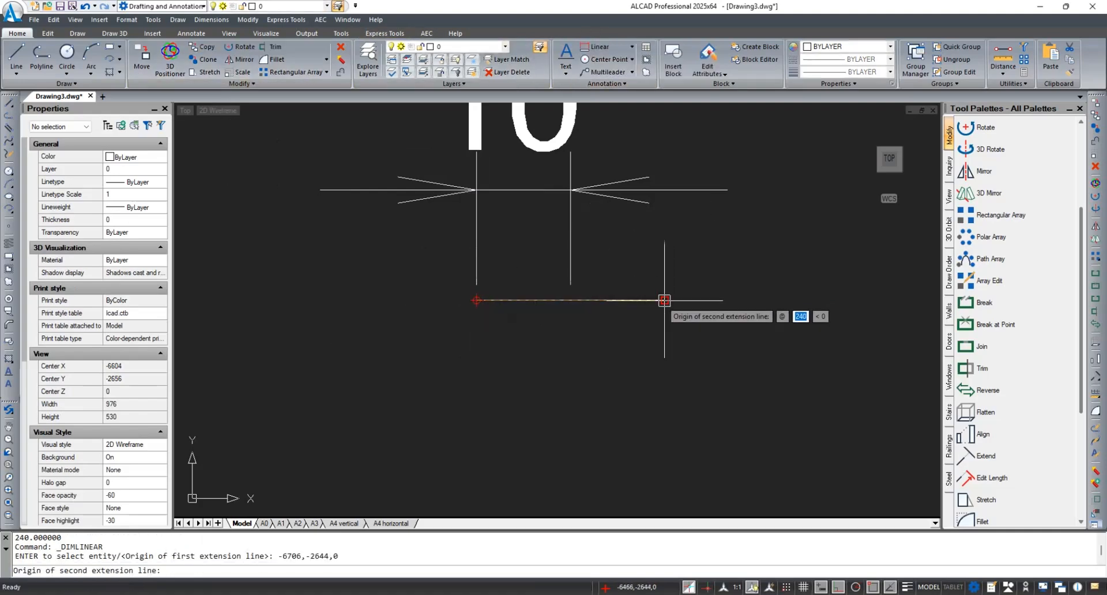
left_click(664, 300)
scroll(634, 323, "down", 3)
left_click(641, 535)
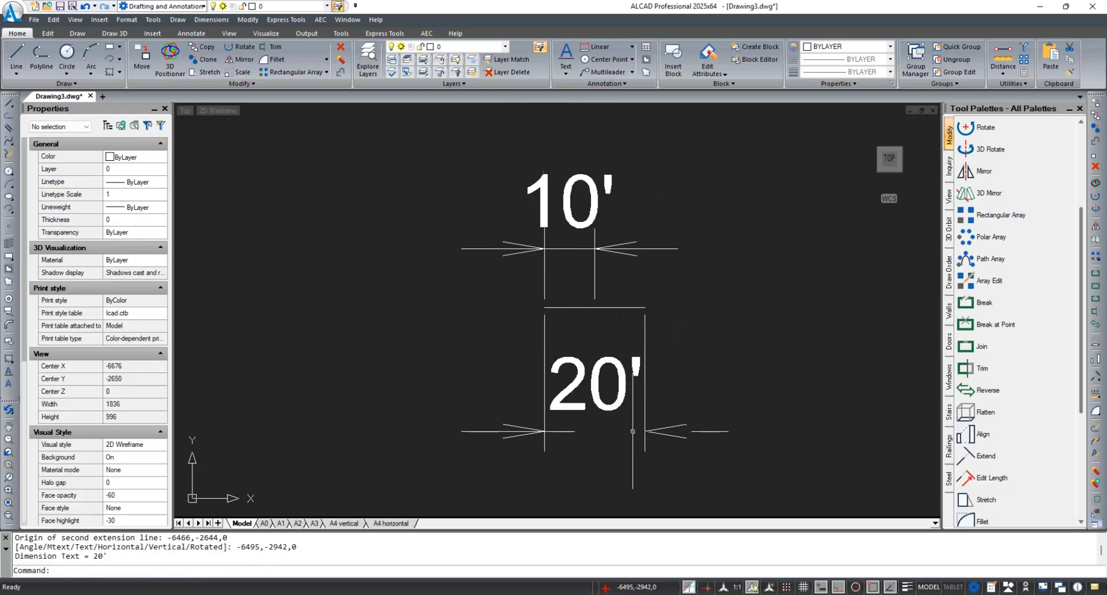
Draw a circle with a radius of about 69 in the empty area to the right of the dimensioned line.
middle_click_drag(726, 372, 618, 348)
scroll(416, 166, "down", 2)
middle_click_drag(570, 229, 430, 240)
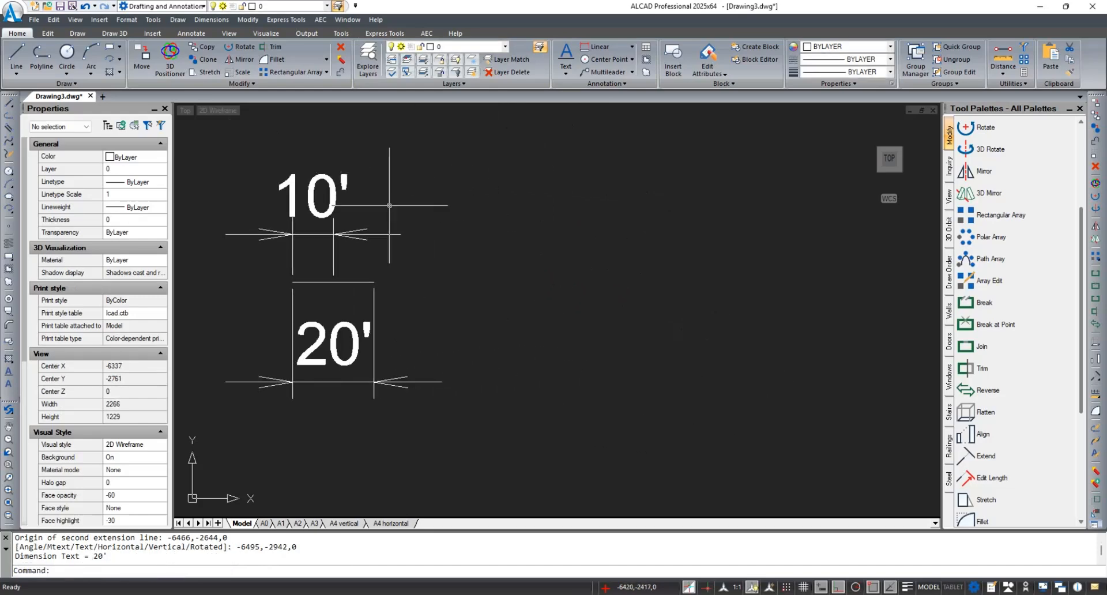
left_click(326, 72)
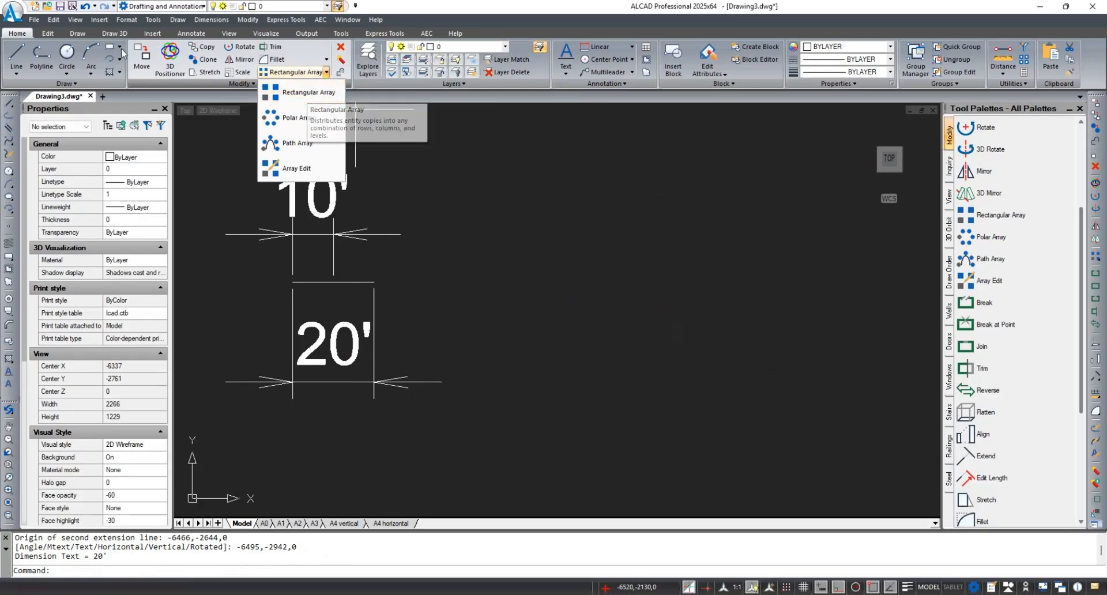
left_click(68, 54)
left_click(68, 53)
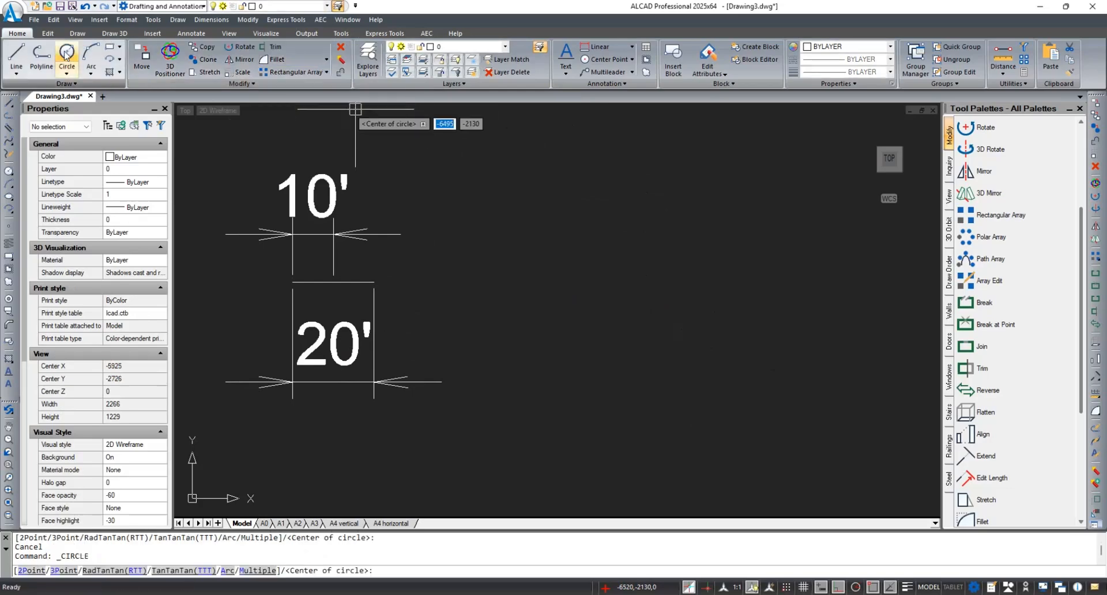
scroll(615, 319, "down", 1)
left_click(602, 311)
left_click(613, 327)
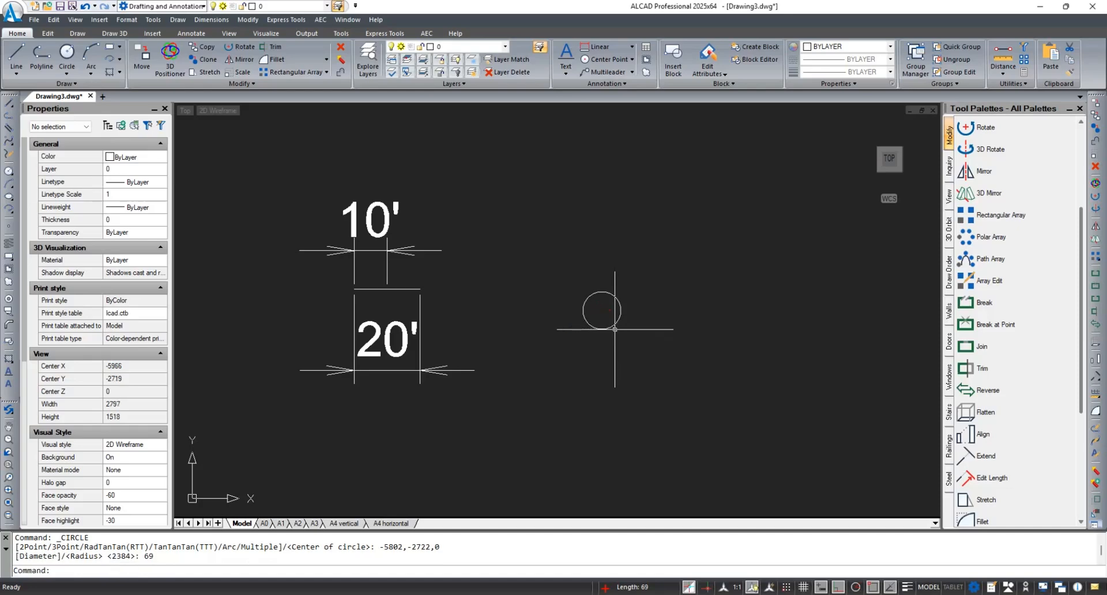
Create an associative rectangular array of the circle with 4 columns and 3 rows, keeping the default spacing.
middle_click_drag(662, 327, 625, 326)
left_click_drag(535, 252, 630, 334)
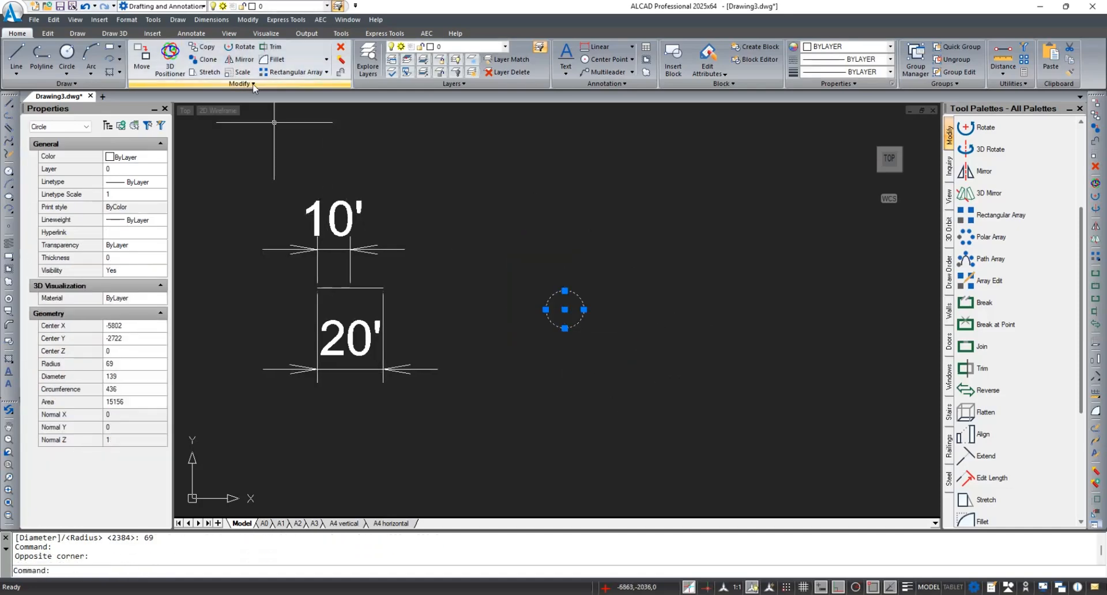
left_click(326, 72)
left_click(317, 92)
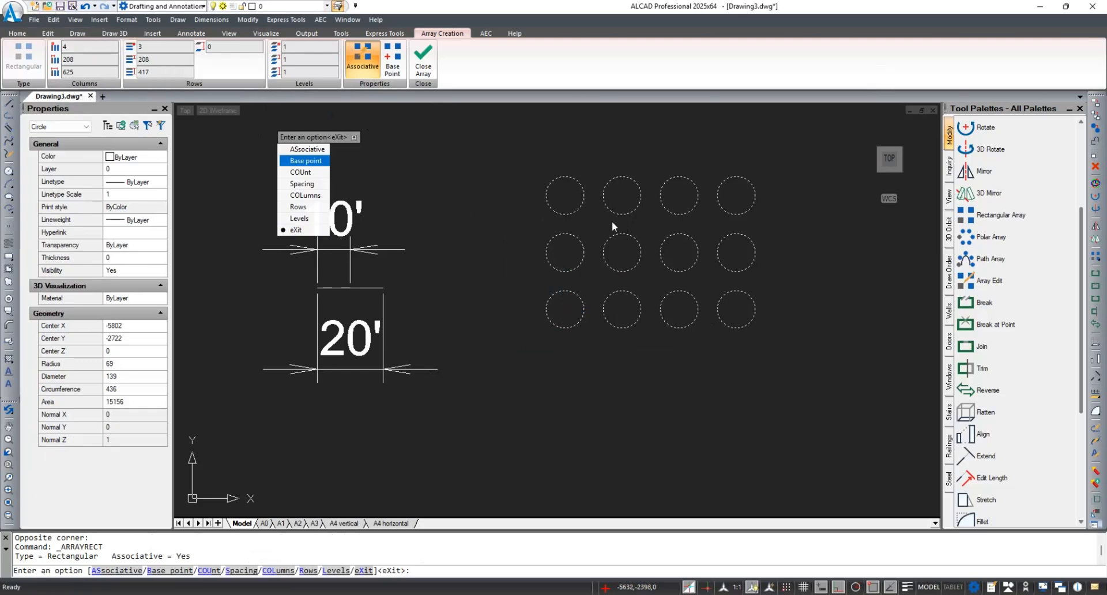
key("Return")
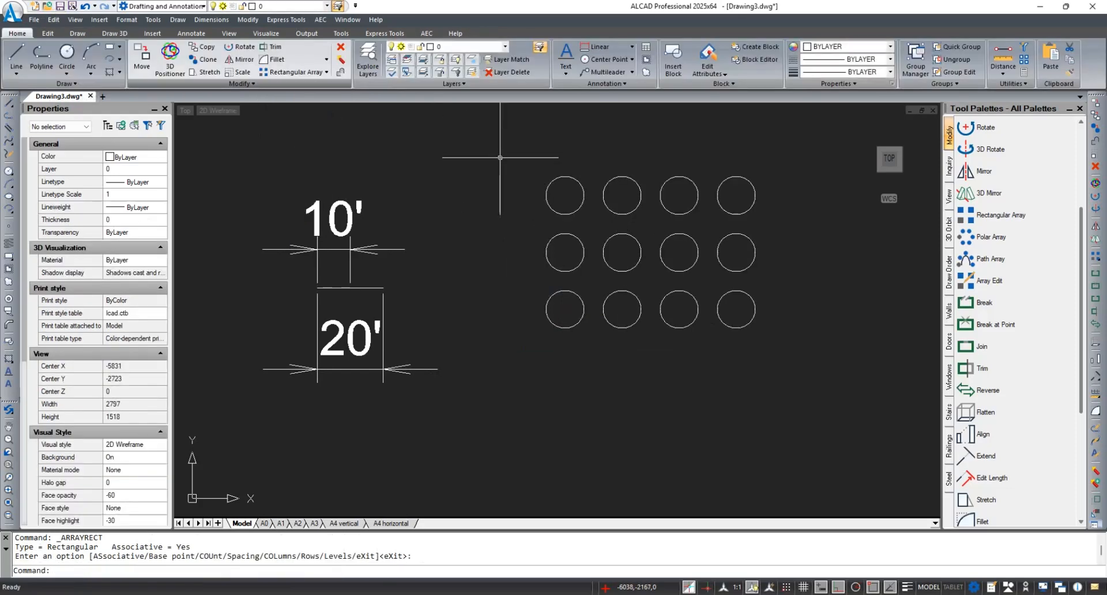
Change the rectangular array of circles to 3 columns and 5 rows and finish editing it.
left_click(572, 178)
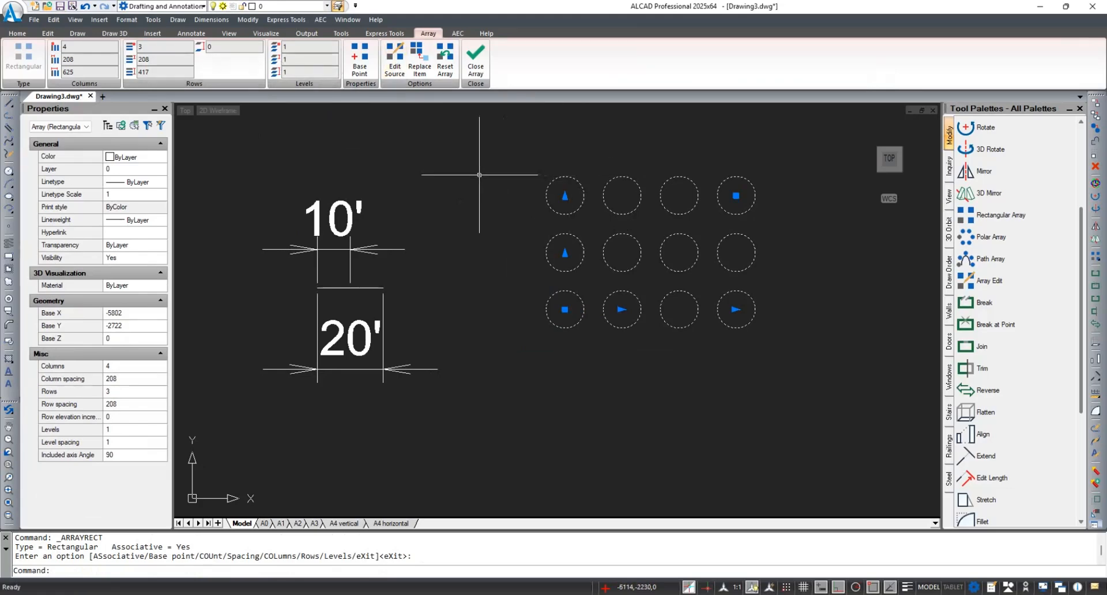
key("Escape")
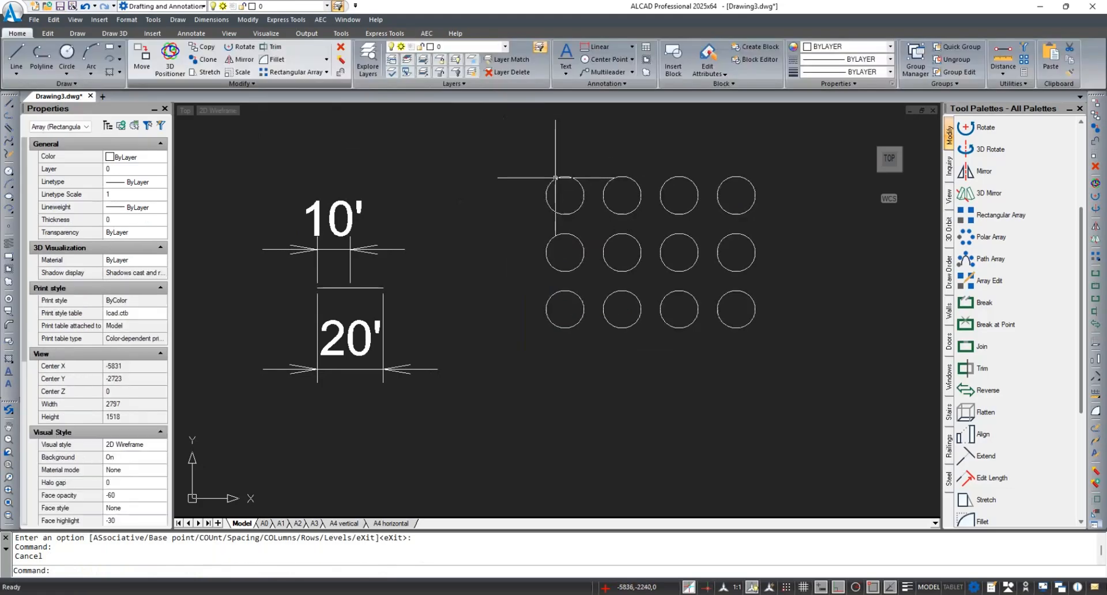
left_click(555, 178)
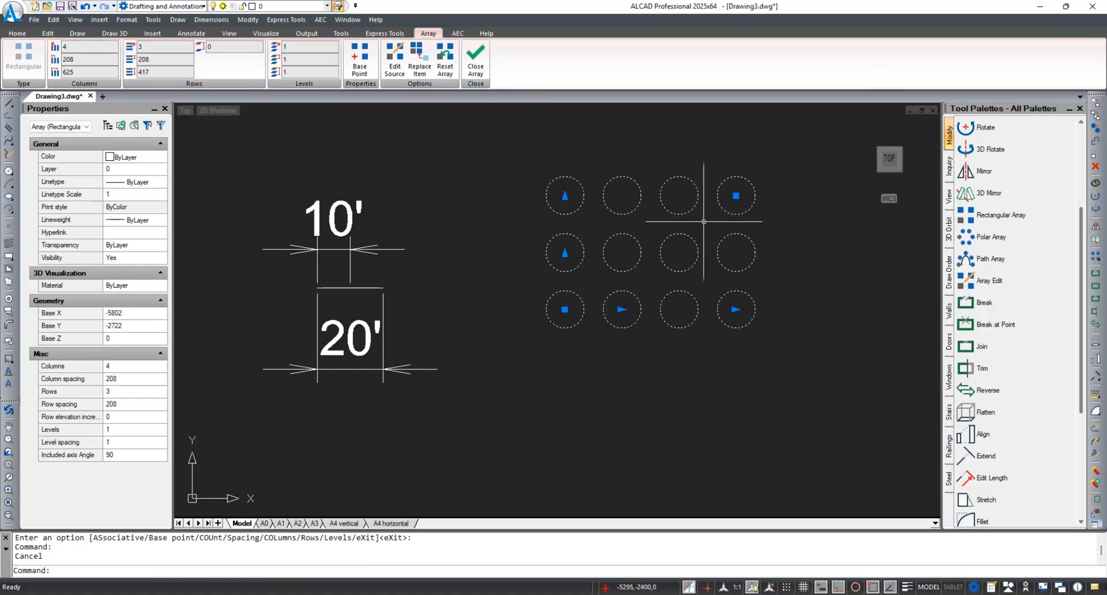
left_click(65, 46)
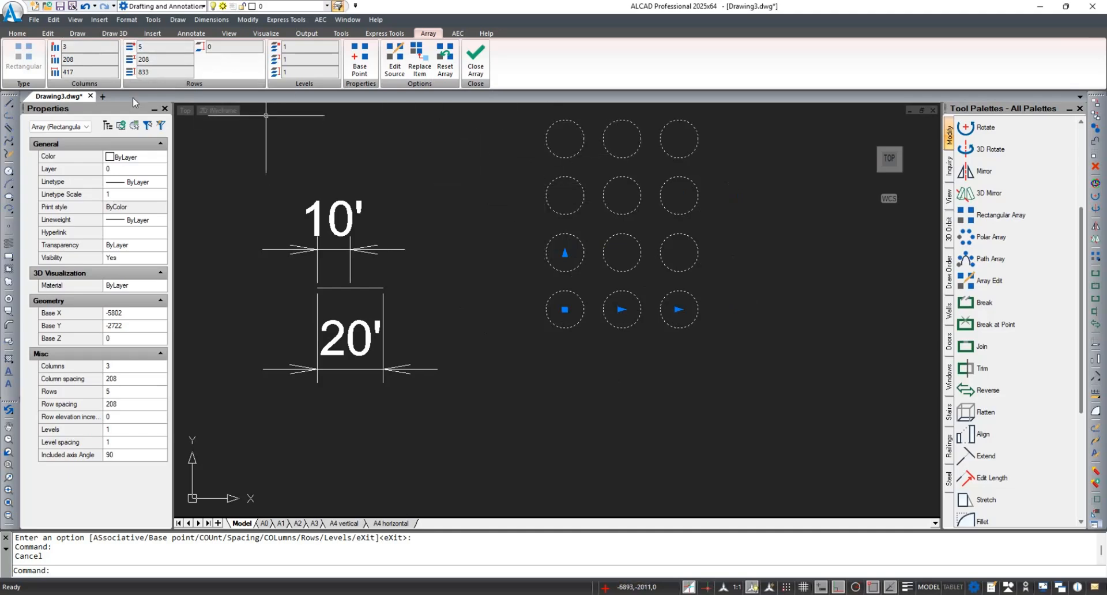
left_click(475, 57)
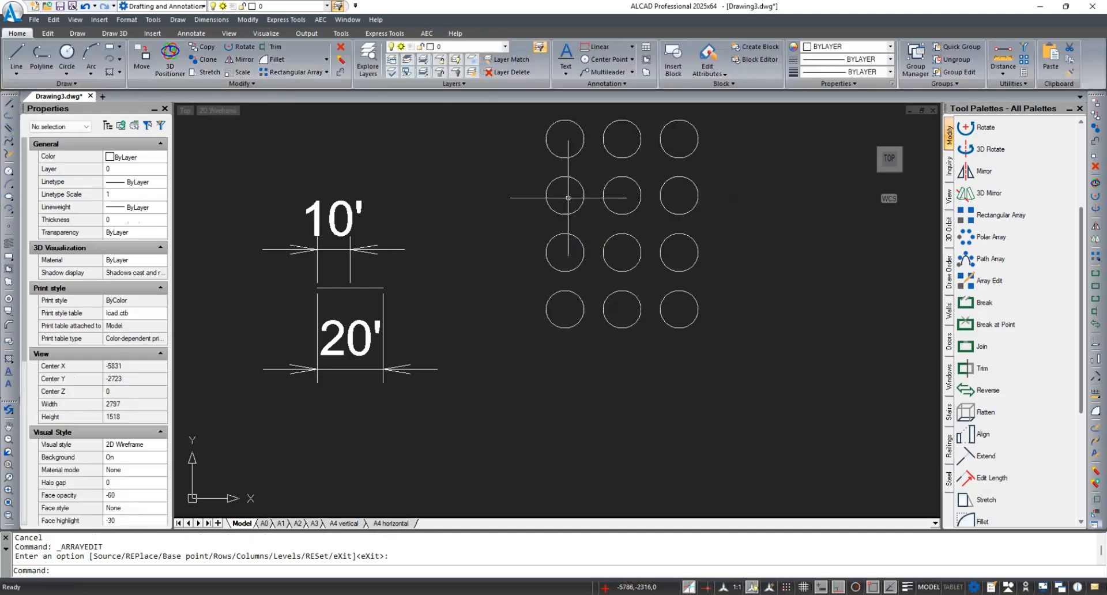
Draw a circle with a radius of about 71 in the empty area to the right of the rectangular array.
left_click(67, 53)
scroll(357, 242, "down", 2)
middle_click_drag(712, 308, 576, 351)
left_click(644, 259)
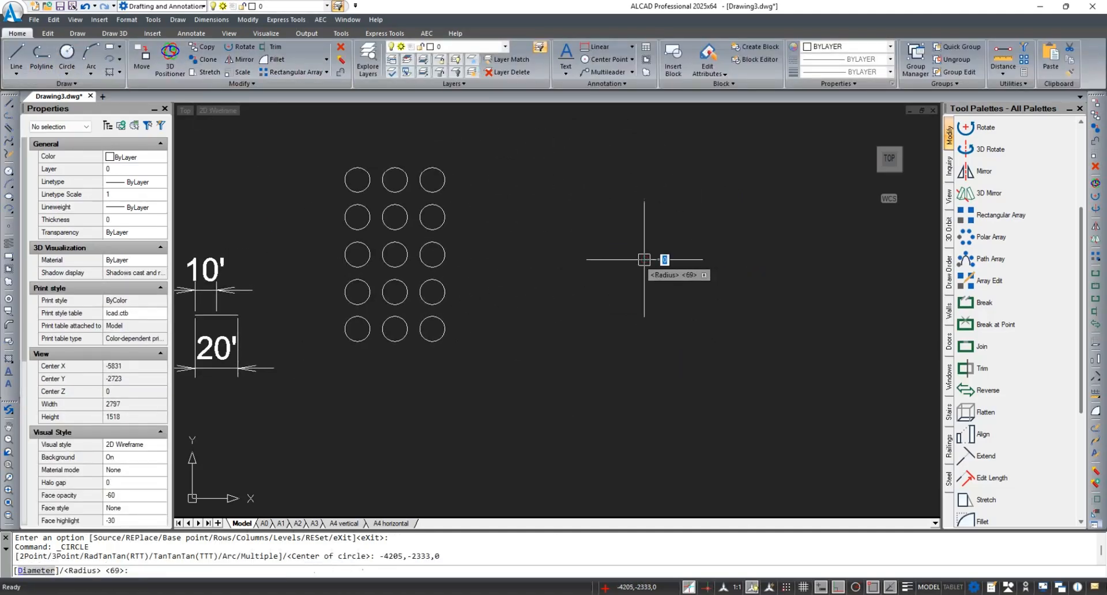
left_click(655, 266)
Create an associative polar array of the new circle with 6 items, centred on a point above and to the right of it.
left_click(668, 234)
left_click(563, 309)
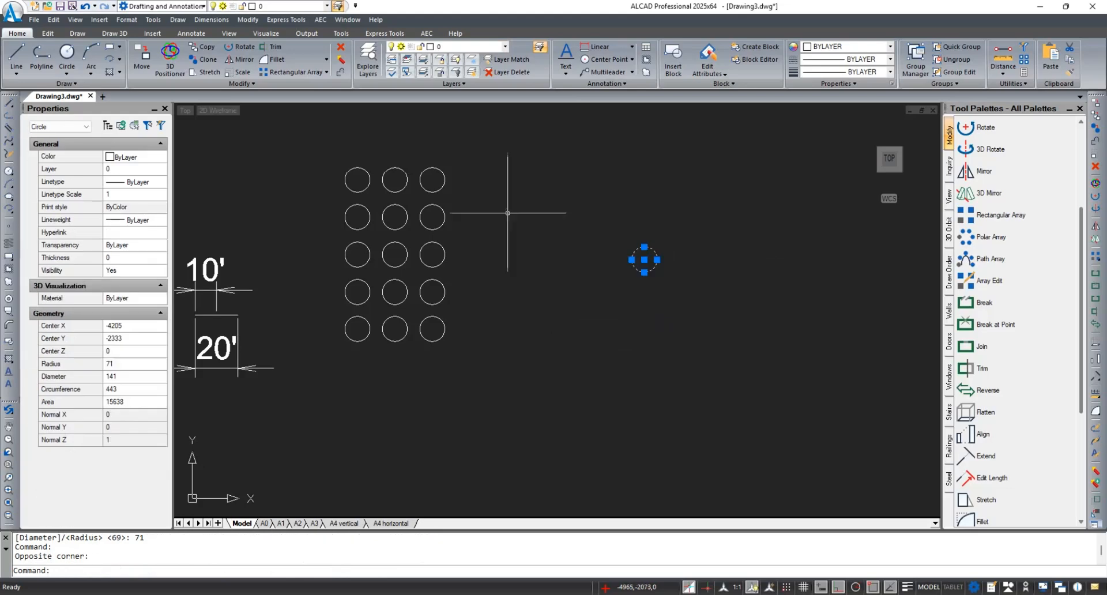
left_click(328, 73)
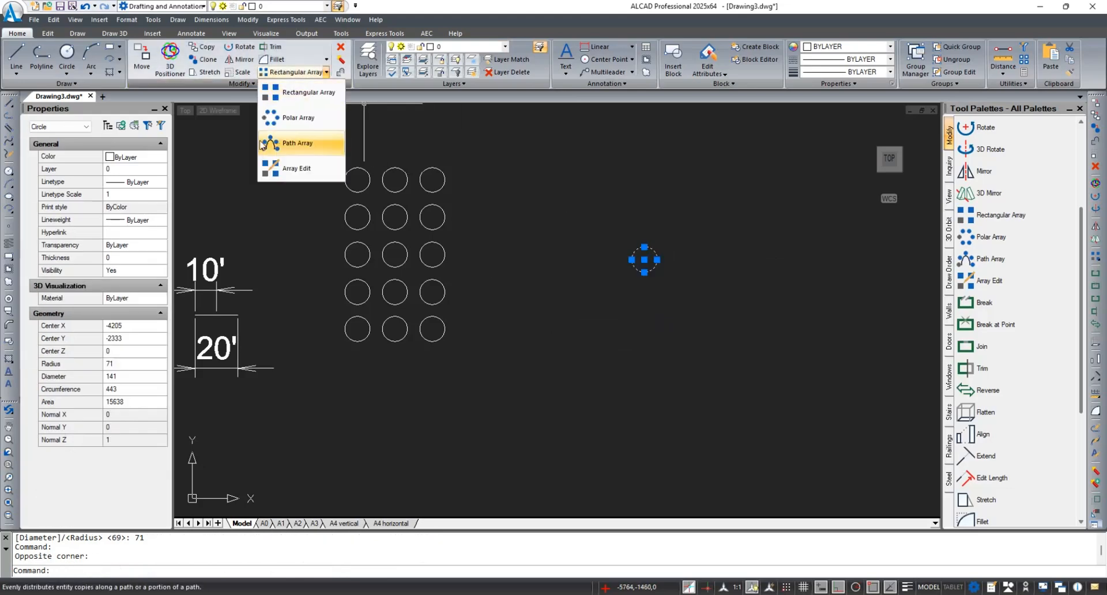
left_click(297, 117)
scroll(663, 246, "up", 3)
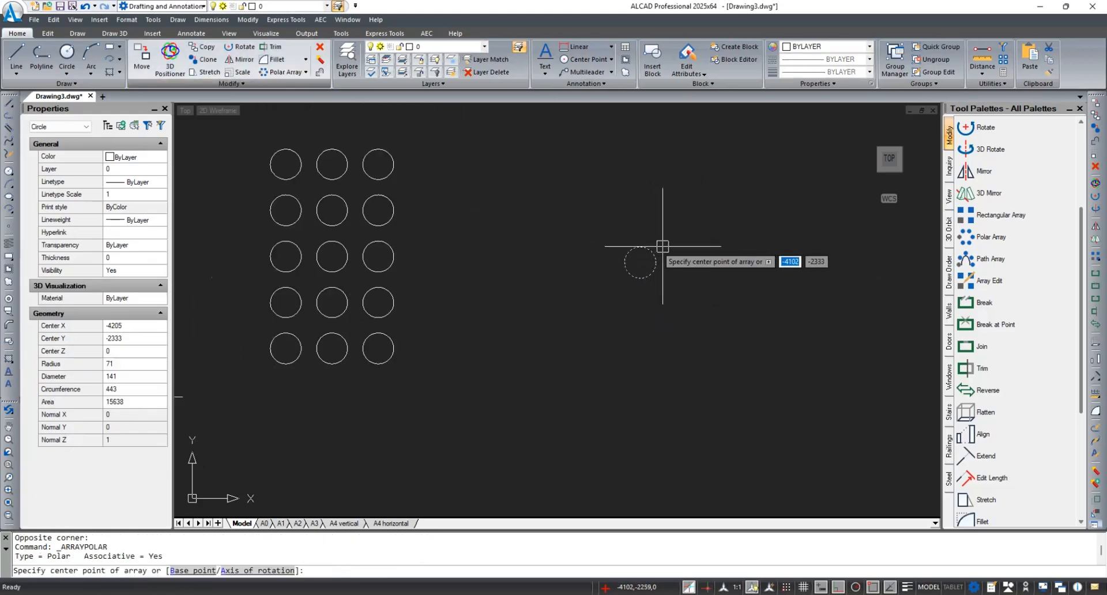
left_click(698, 223)
left_click(731, 342)
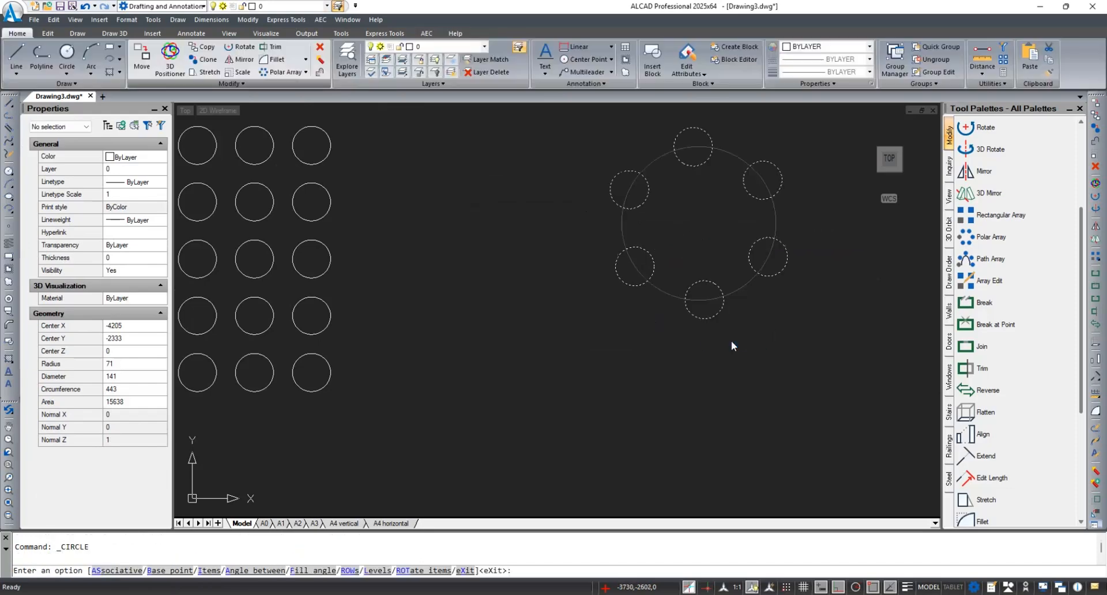
middle_click_drag(733, 216, 670, 260)
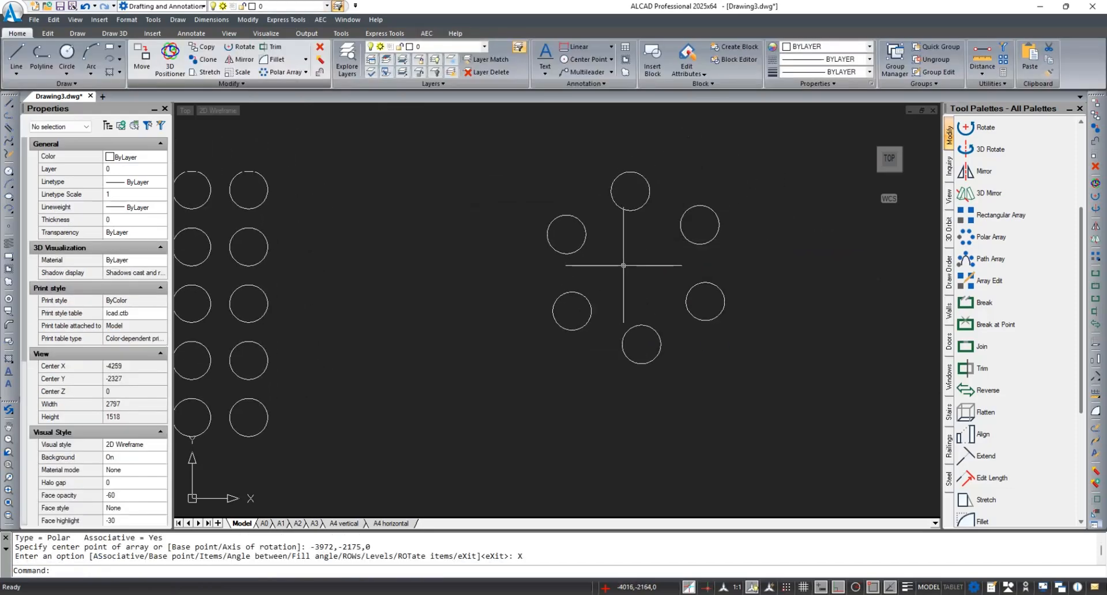
Set the polar array's item count to 10 and finish editing the array.
left_click(696, 204)
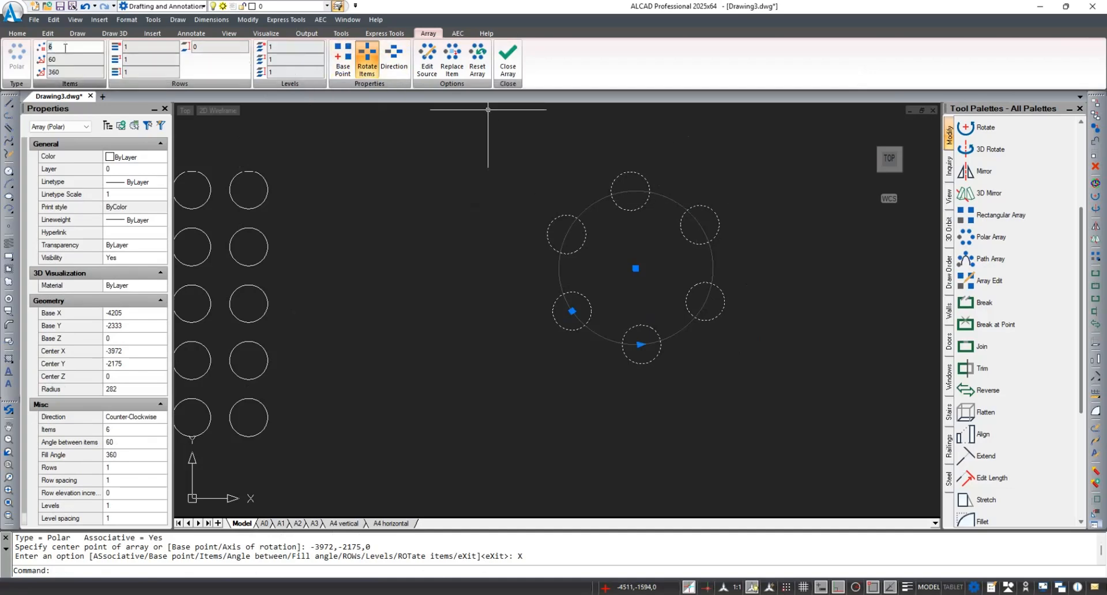
type("10")
key("Return")
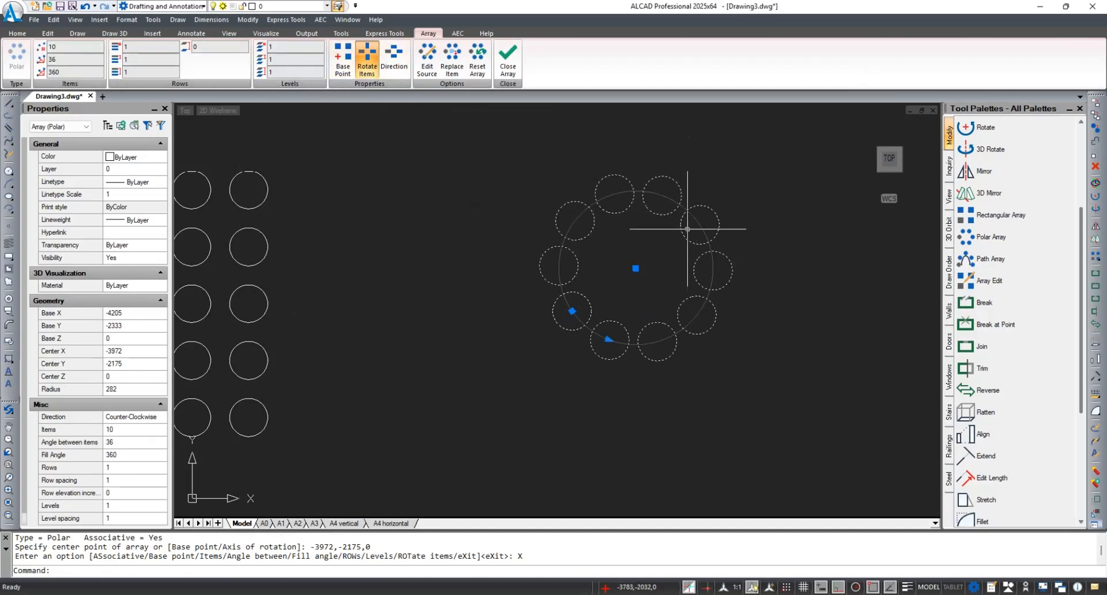
left_click(512, 56)
scroll(611, 277, "down", 3)
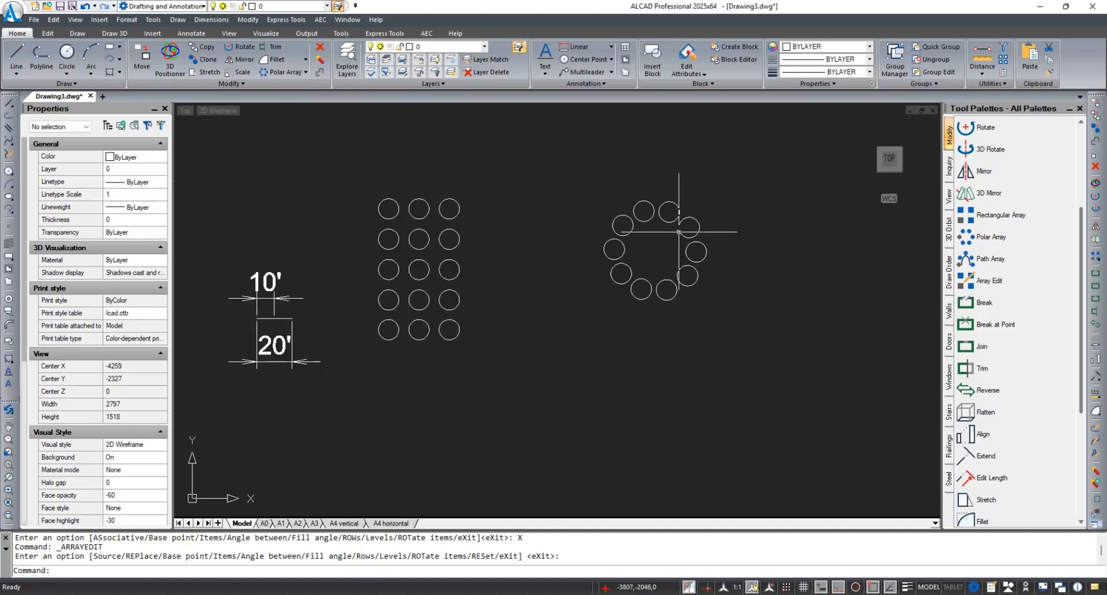